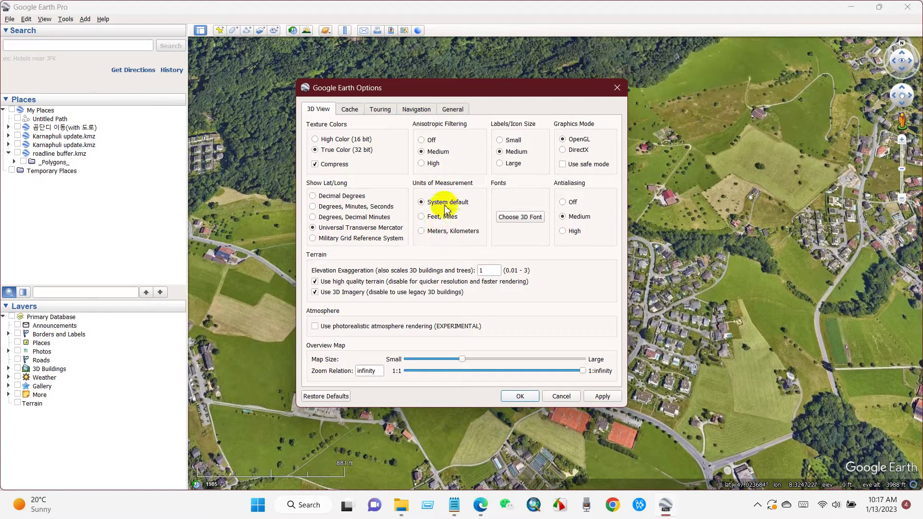
Set the units of measurement to Meters, Kilometers and apply the options.
left_click(425, 231)
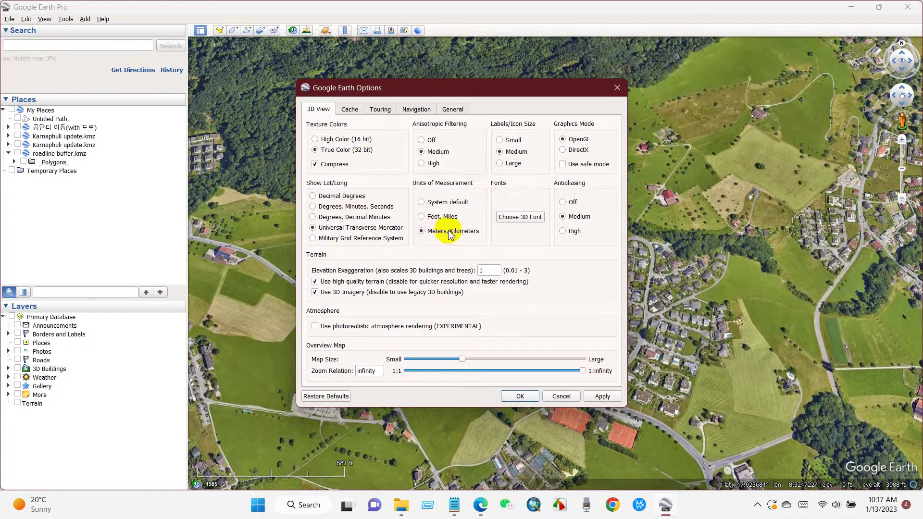
left_click(520, 396)
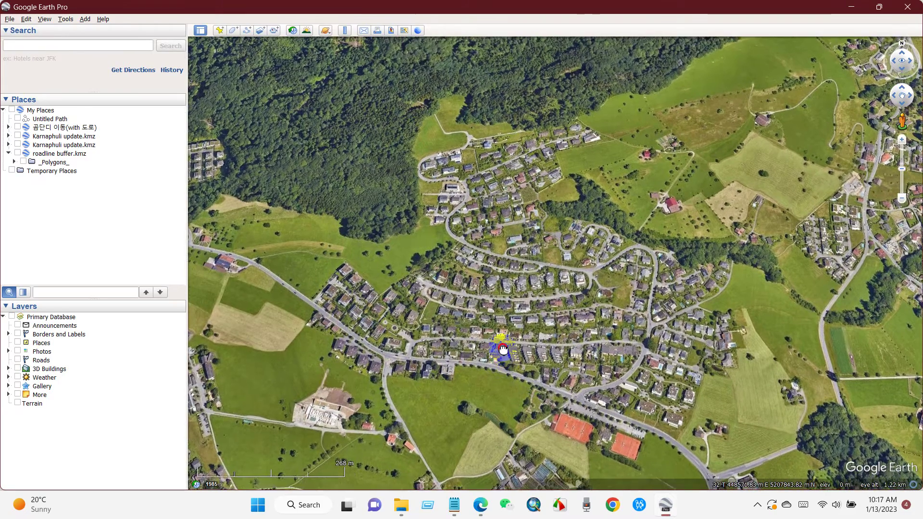
left_click(482, 254)
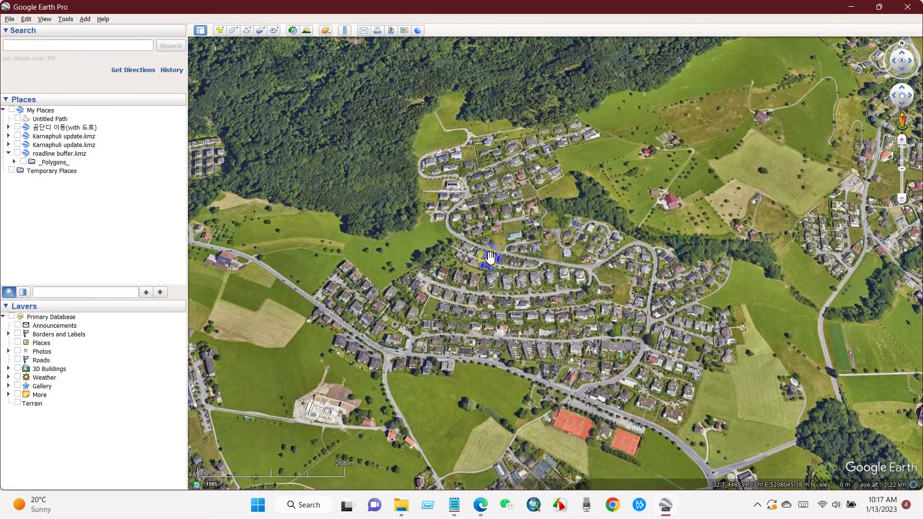
Add a placemark named "Point 1" and position it on the main road at the western edge of the housing area.
left_click(220, 30)
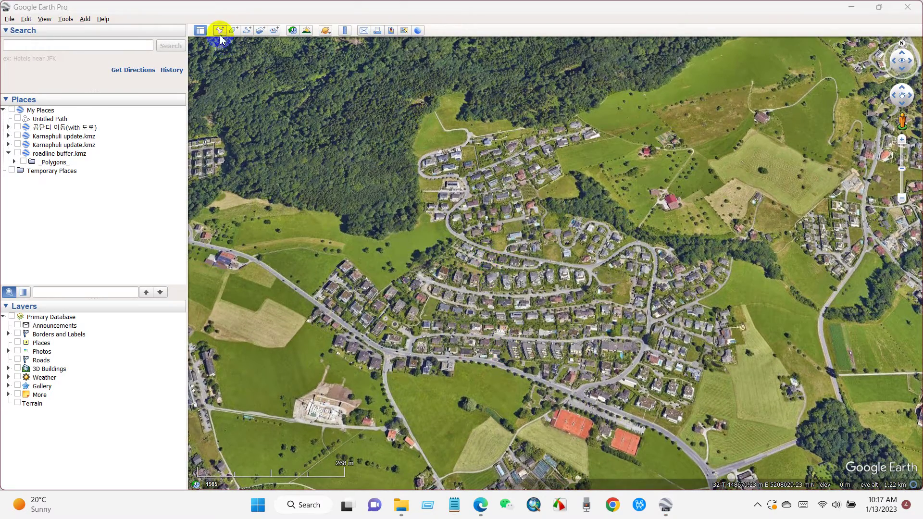
left_click(488, 121)
left_click(311, 123)
type("Point 1")
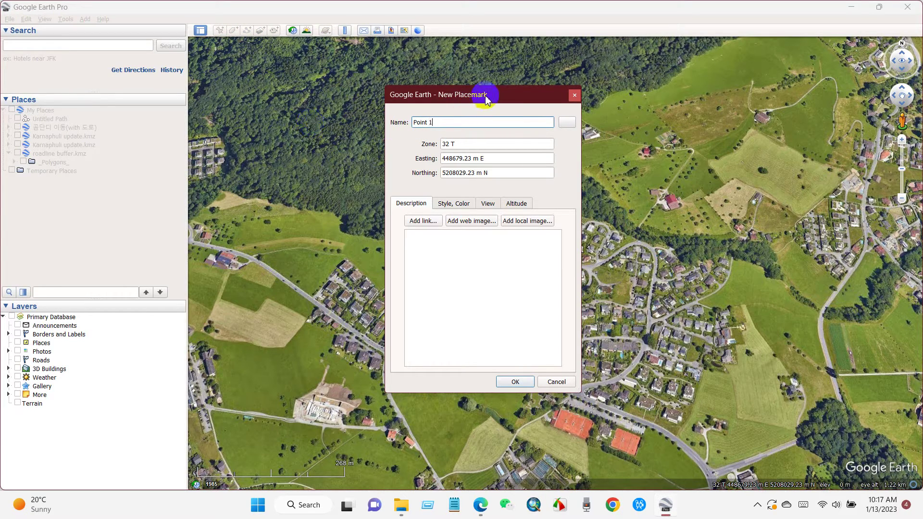
left_click_drag(484, 95, 759, 88)
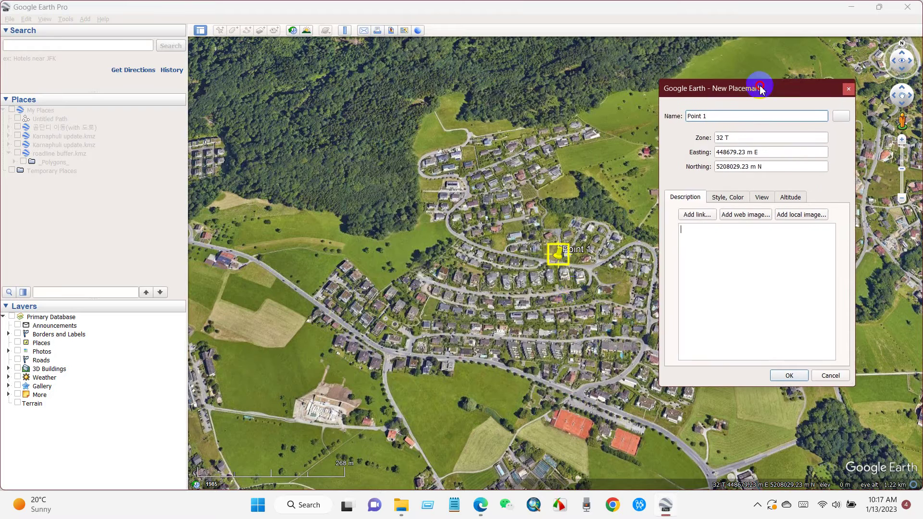
left_click_drag(557, 257, 313, 303)
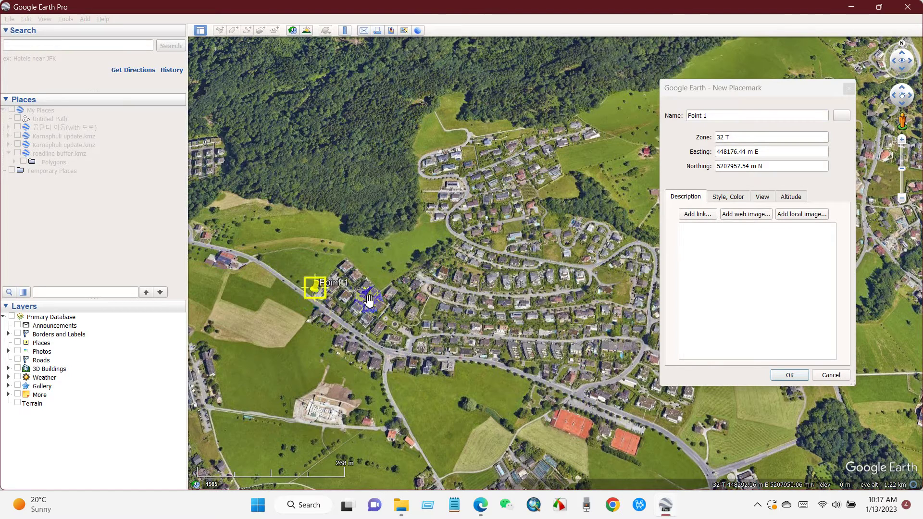
Copy the placemark's easting, 448176.44 m E, into a Notepad document under the heading "Point 1".
left_click(777, 153)
right_click(729, 153)
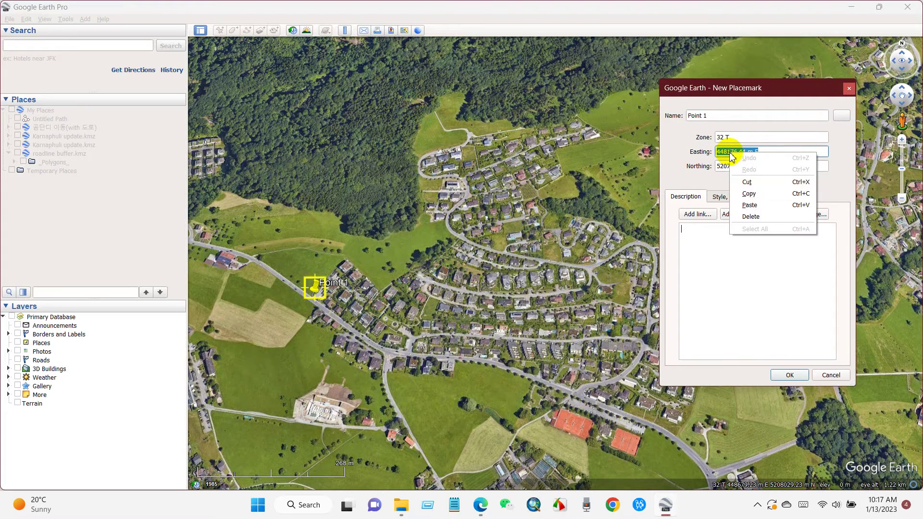
left_click(751, 192)
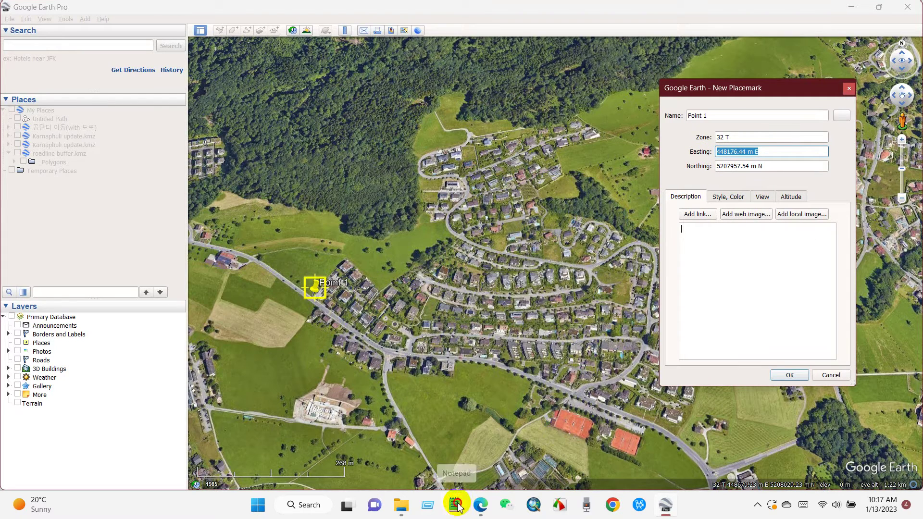
left_click(456, 505)
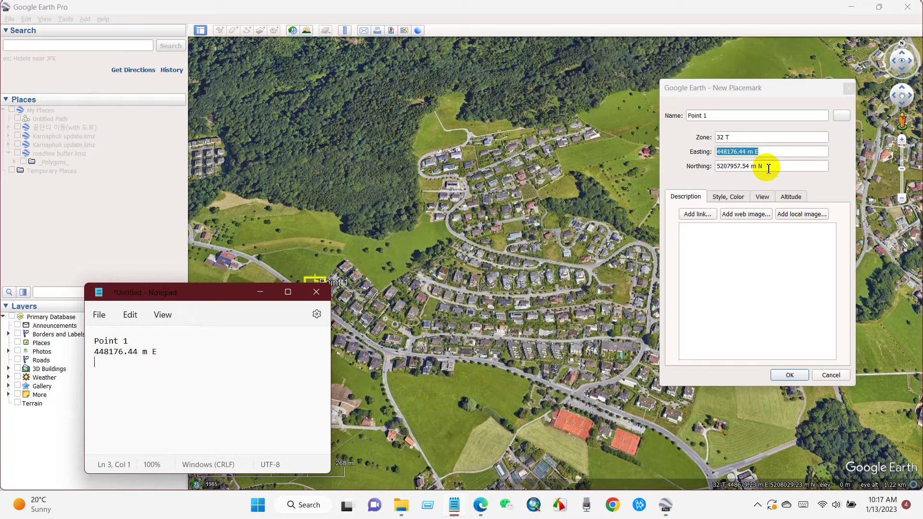
Copy the northing, 5207957.54 m N, below the easting in Notepad, add spacing after it, and save the Point 1 placemark.
left_click_drag(766, 167, 677, 171)
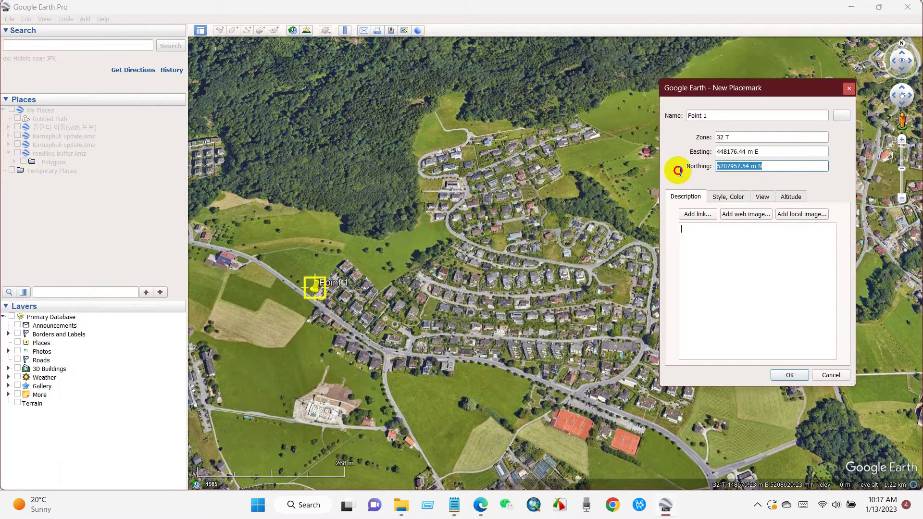
right_click(733, 167)
left_click(757, 204)
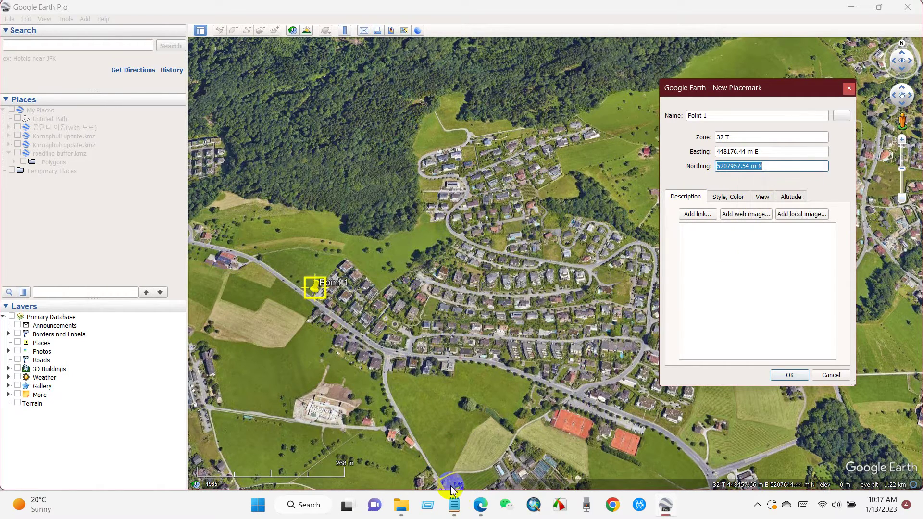
left_click(454, 504)
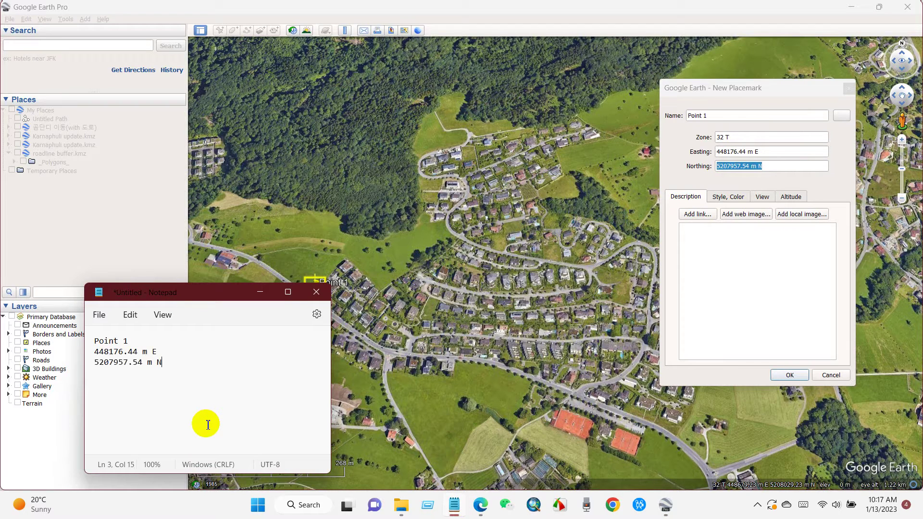
key("Return")
key("Return")
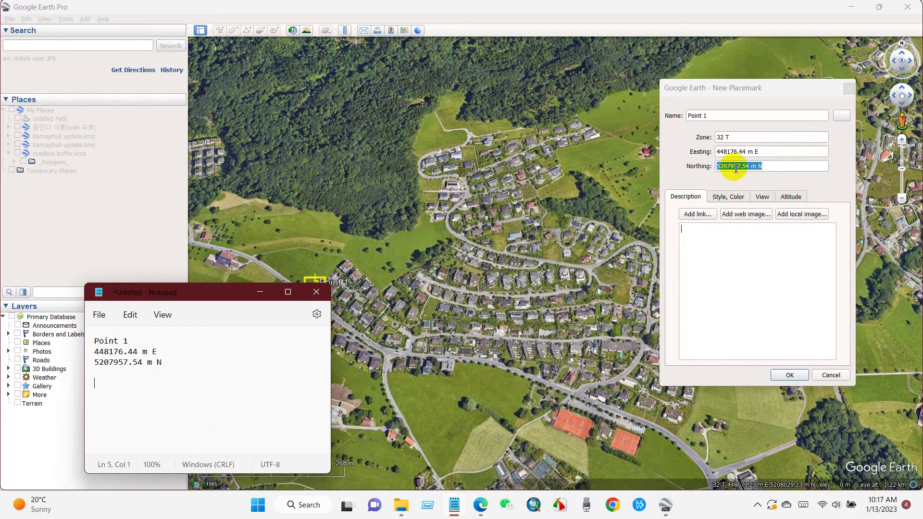
left_click(790, 375)
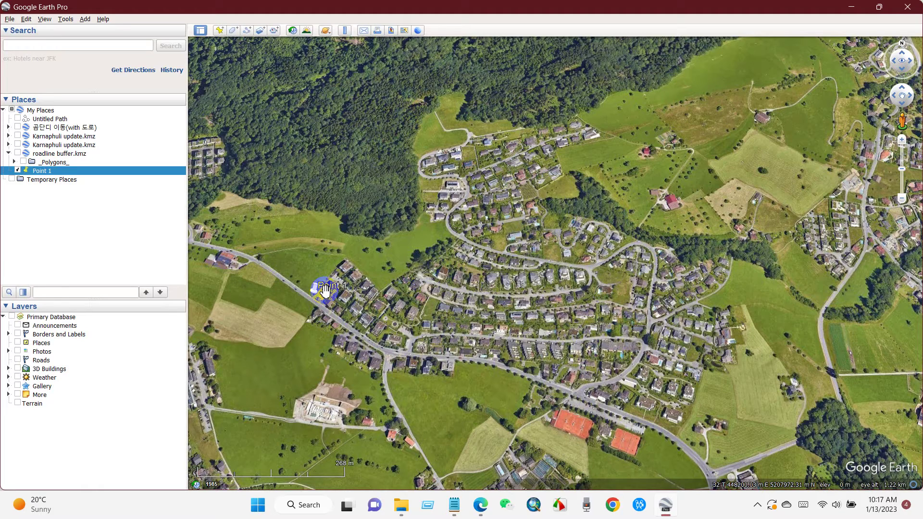
Add a second placemark named "Point 2" on the curved road in the upper middle of the housing area.
left_click(219, 31)
left_click_drag(557, 255, 543, 268)
left_click(751, 115)
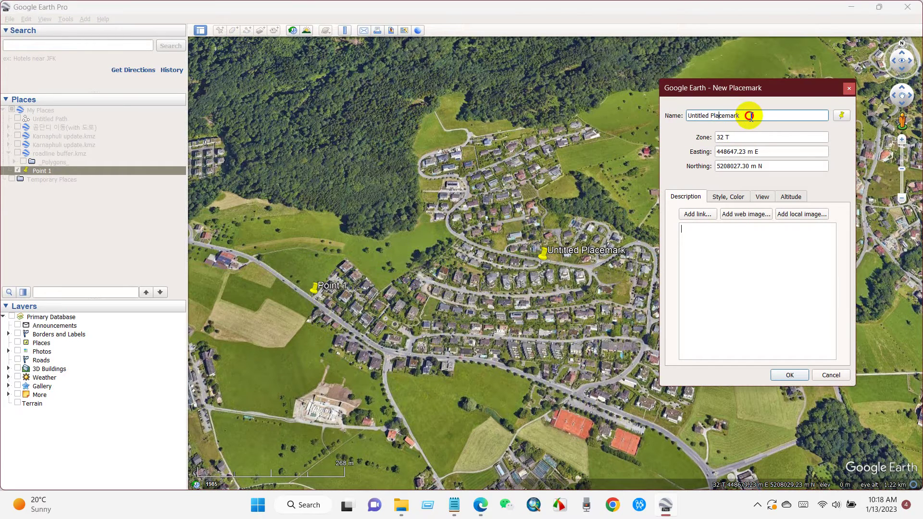
type("Point 2")
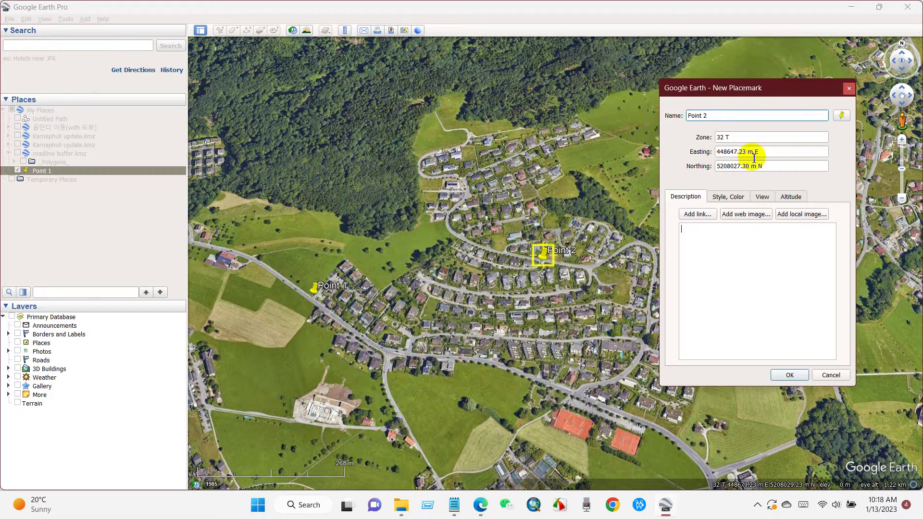
Copy Point 2's easting, 448647.23 m E, into Notepad under a "Point 2" heading and insert a blank line beneath the "Point 1" heading.
left_click_drag(764, 151, 703, 152)
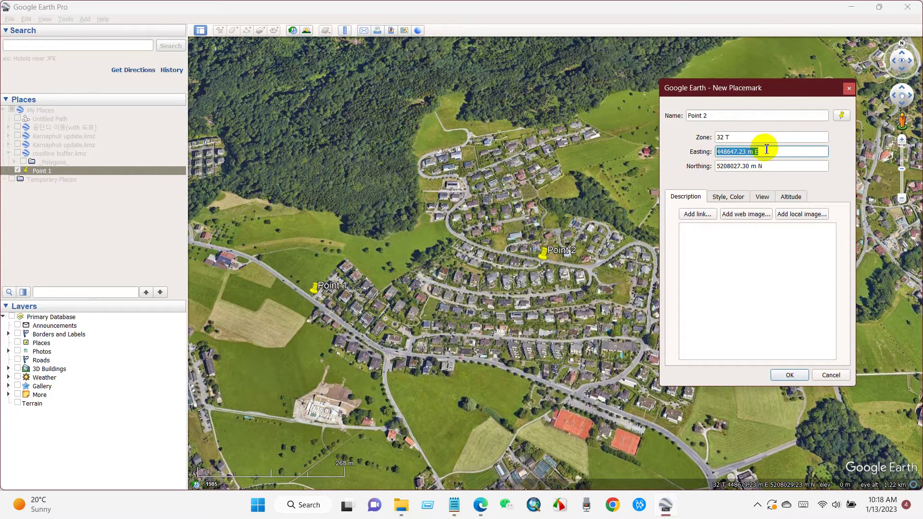
right_click(749, 153)
left_click(764, 195)
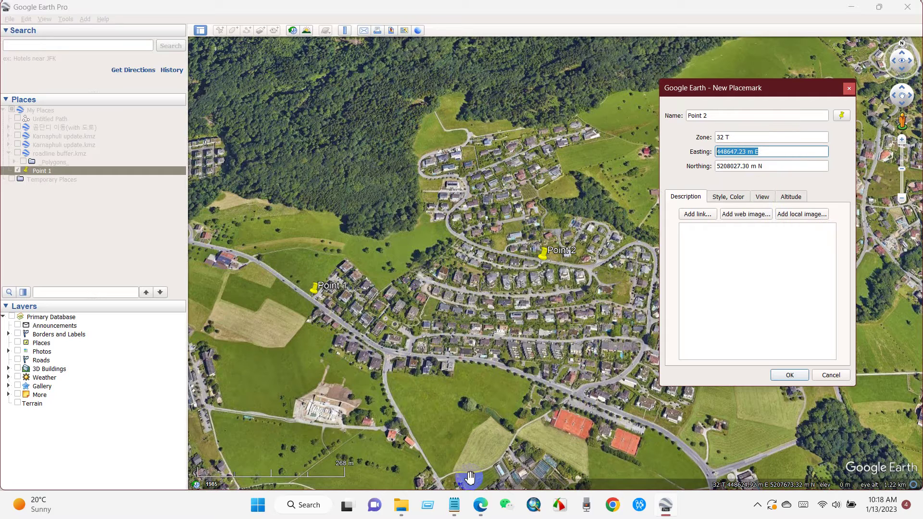
left_click(455, 513)
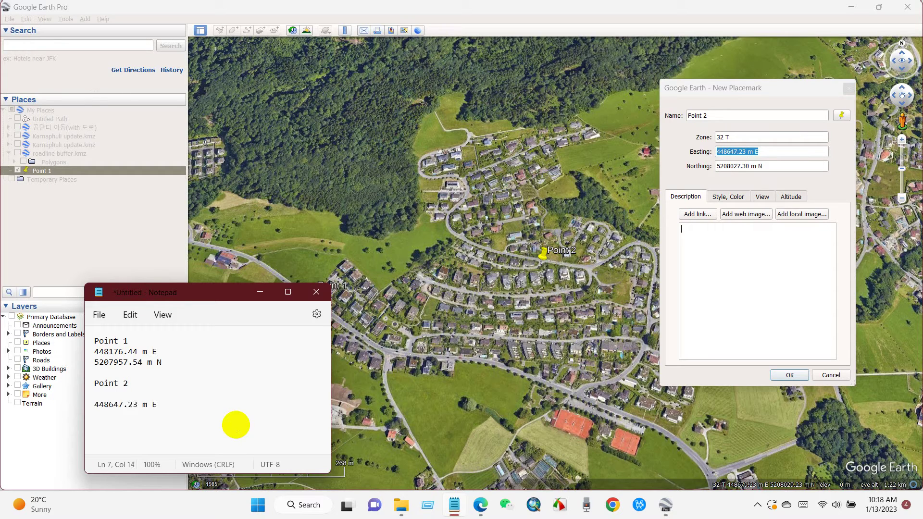
left_click(134, 343)
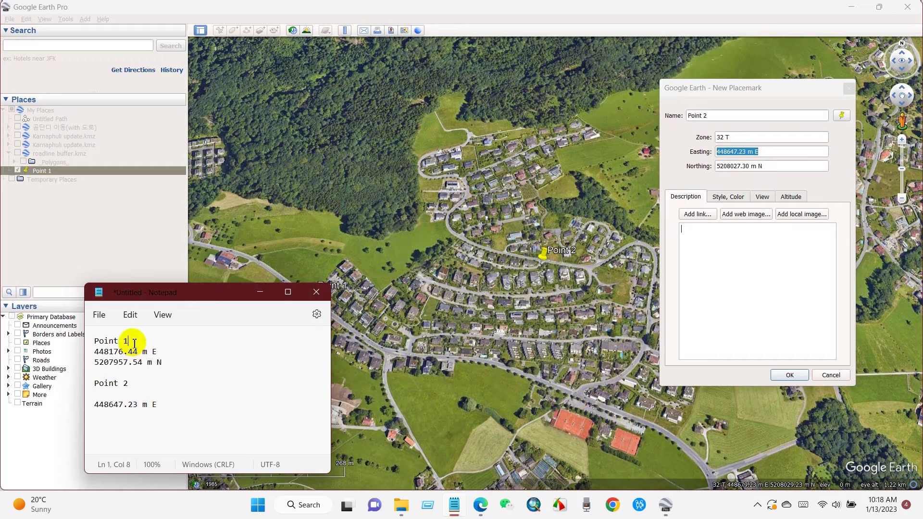
key("Return")
Copy Point 2's northing, 5208027.30 m N, below its easting in Notepad and save the Point 2 placemark.
left_click(159, 415)
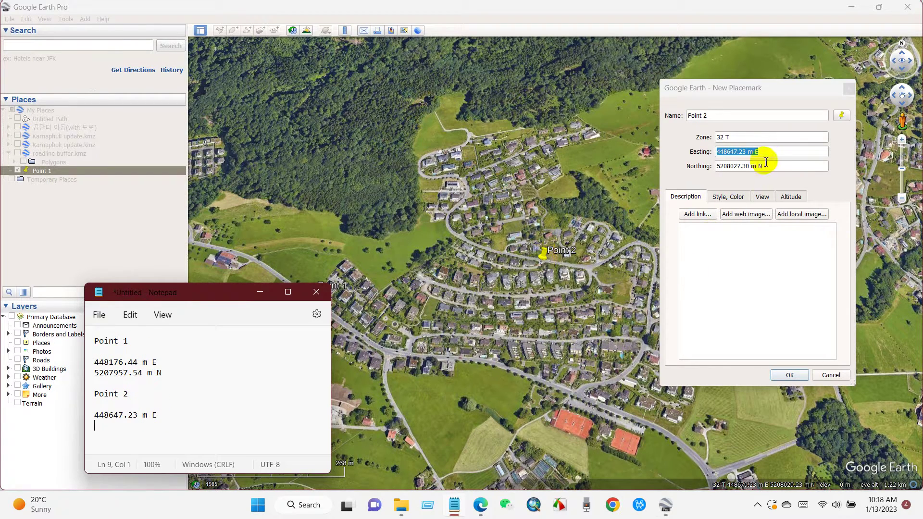
left_click_drag(764, 166, 690, 166)
right_click(740, 161)
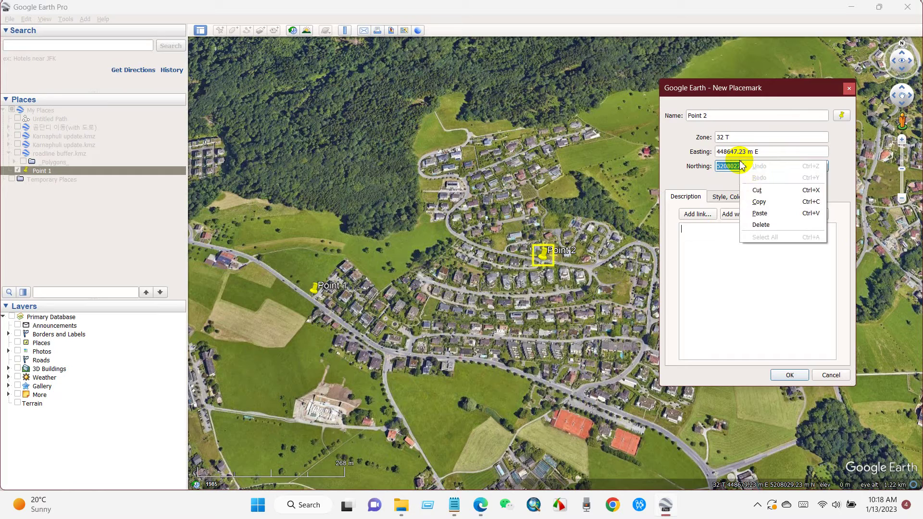
left_click(755, 199)
left_click(454, 505)
left_click(197, 424)
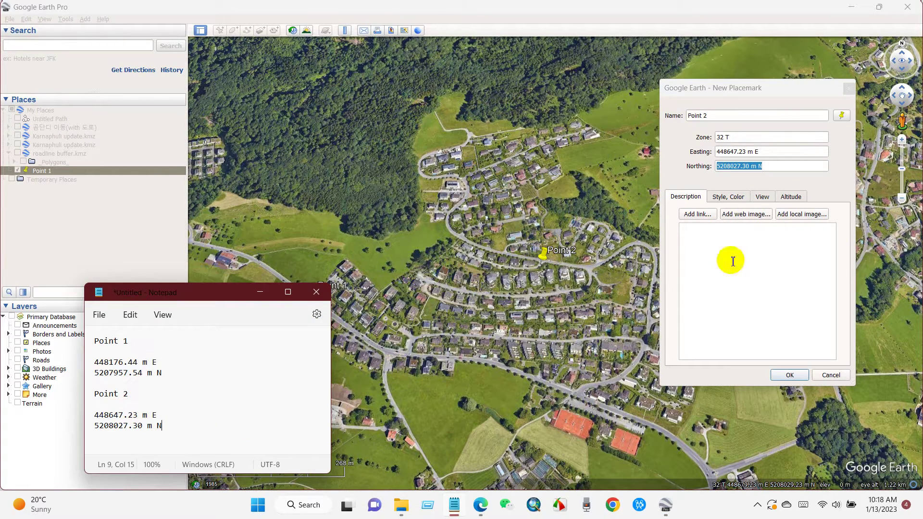
left_click(765, 167)
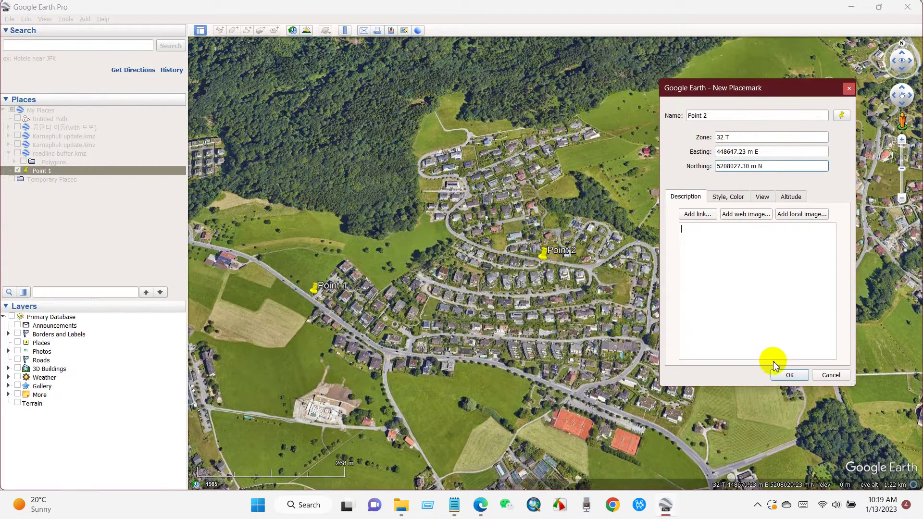
left_click(784, 374)
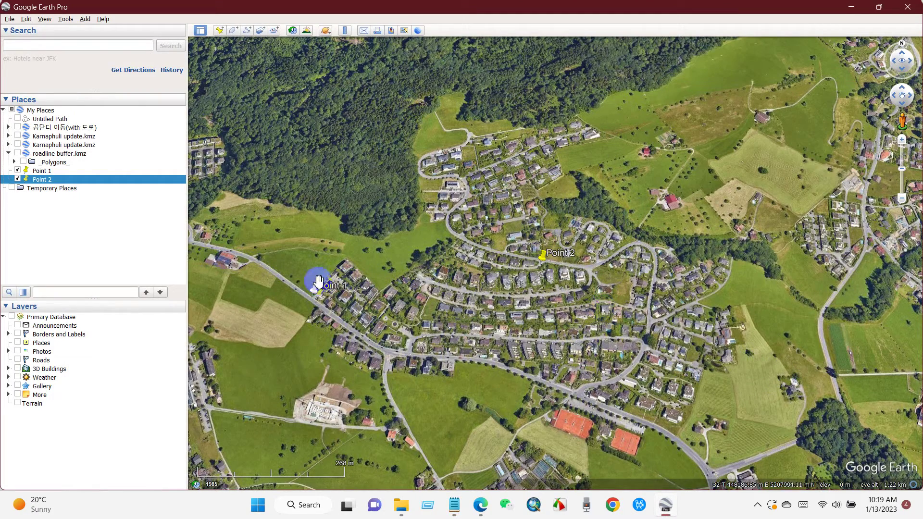
Reset the map's tilt and compass and frame the housing area with both Point 1 and Point 2 in view.
left_click_drag(412, 295, 461, 293)
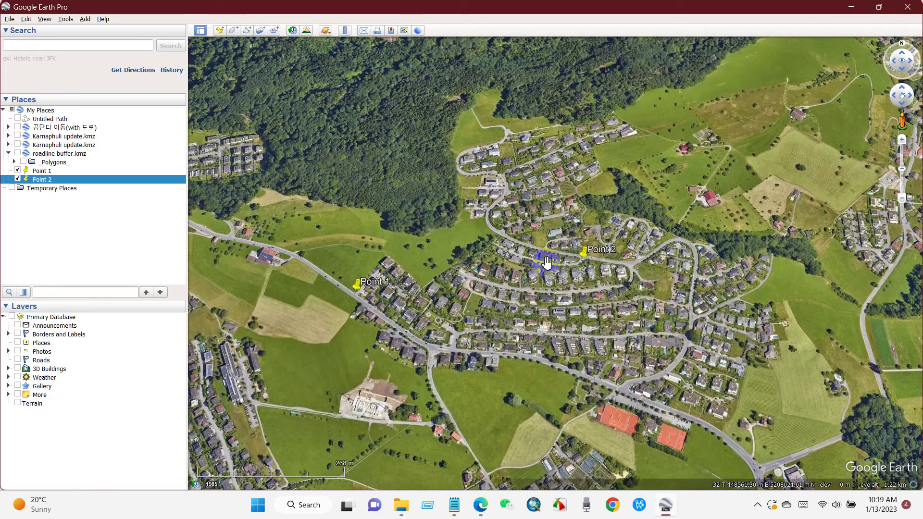
scroll(480, 284, "up", 2)
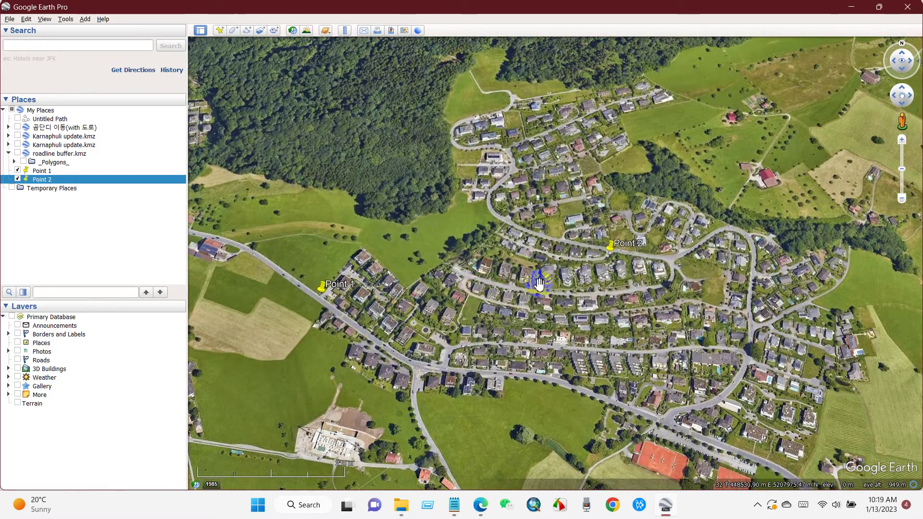
scroll(514, 277, "down", 2)
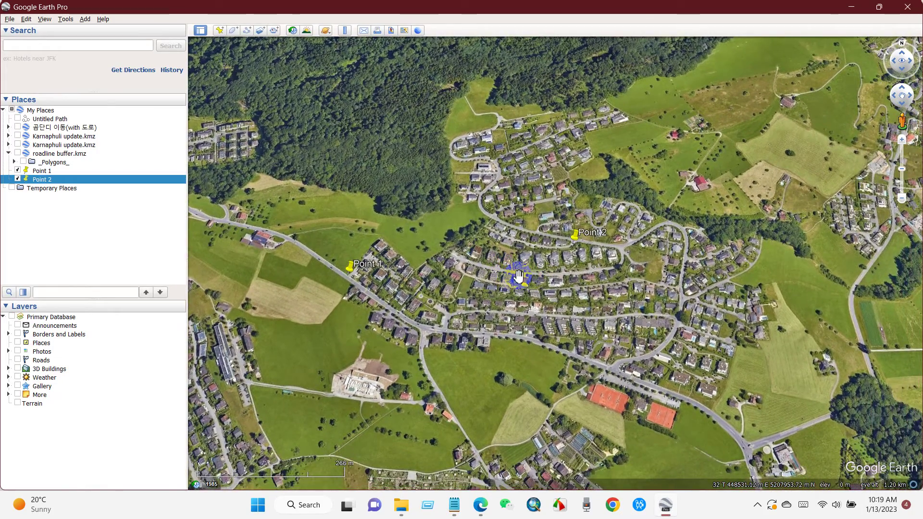
scroll(518, 275, "up", 2)
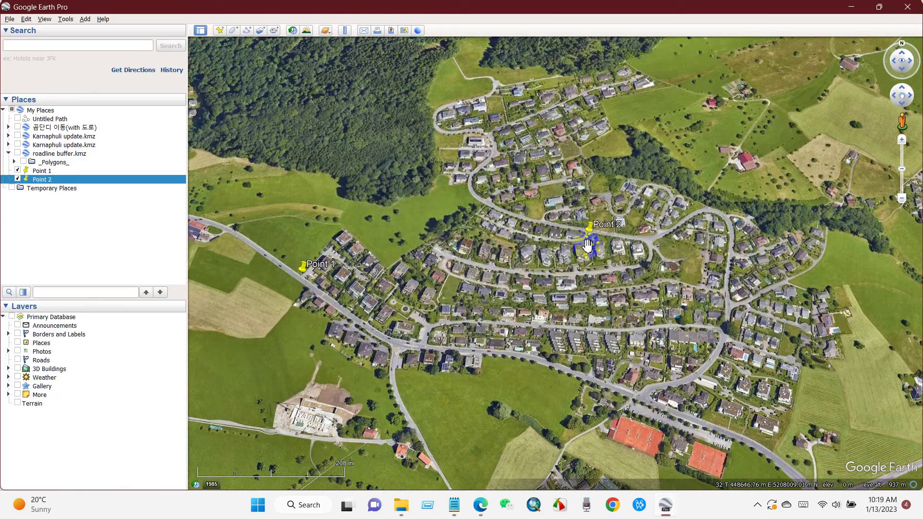
left_click_drag(529, 288, 571, 289)
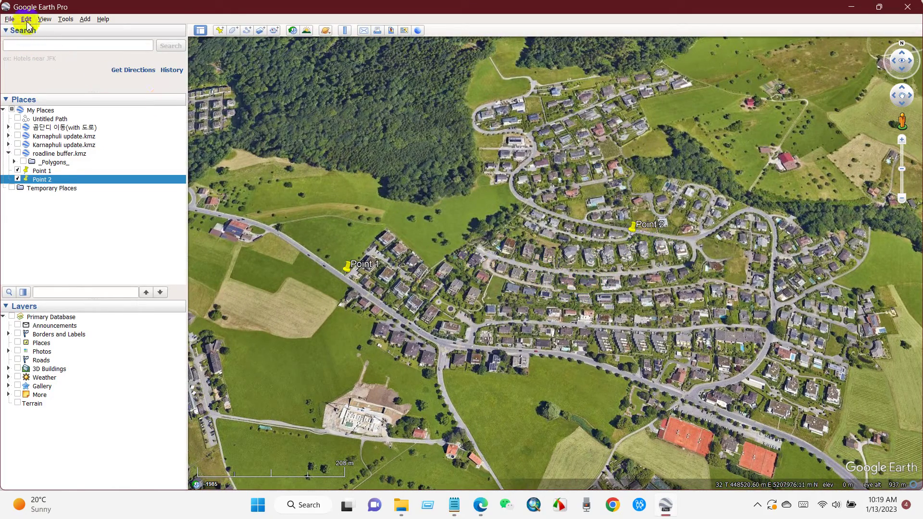
left_click(45, 19)
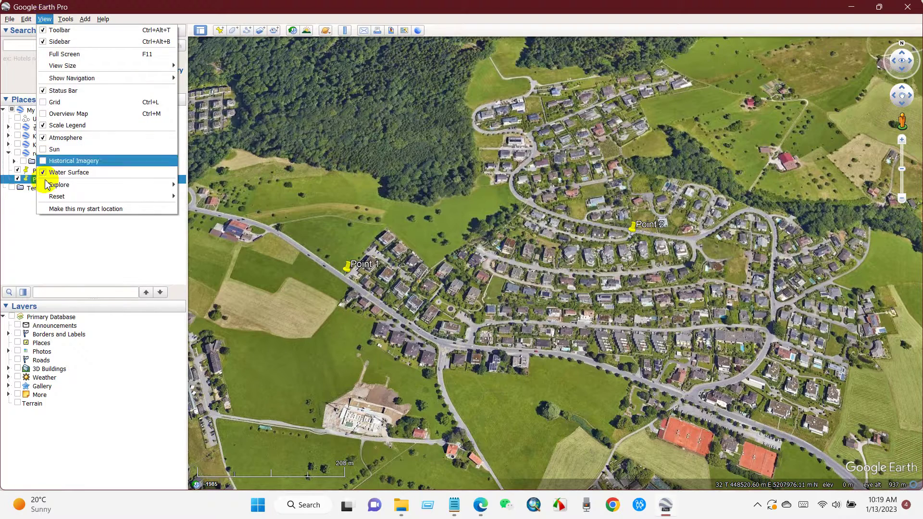
mouse_move(161, 202)
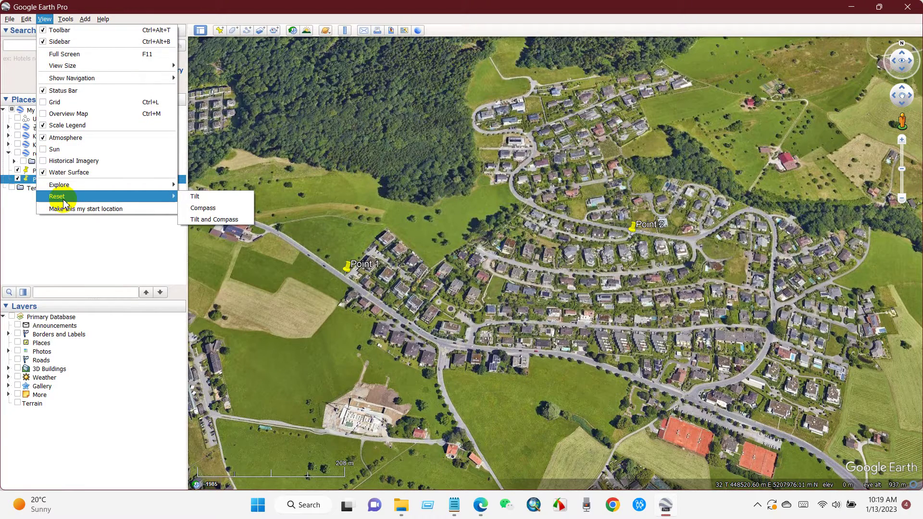
left_click(211, 220)
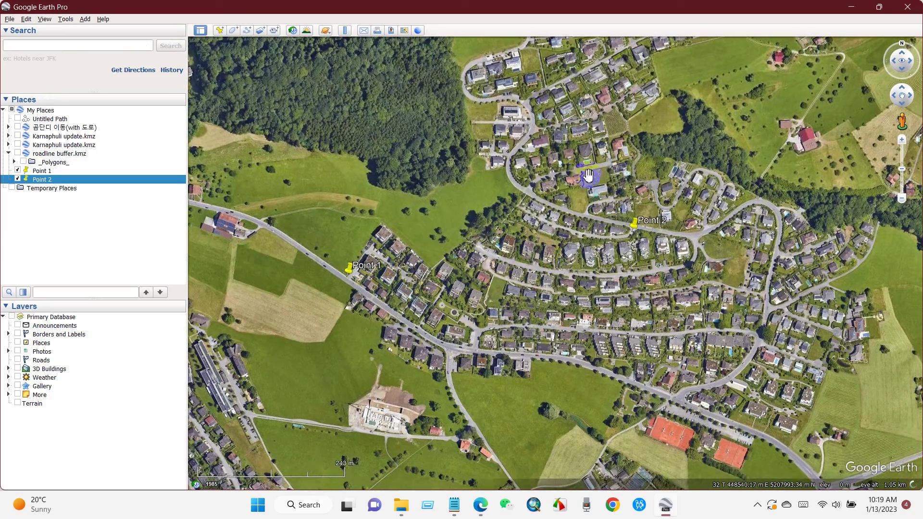
left_click_drag(539, 264, 519, 283)
left_click_drag(461, 285, 431, 296)
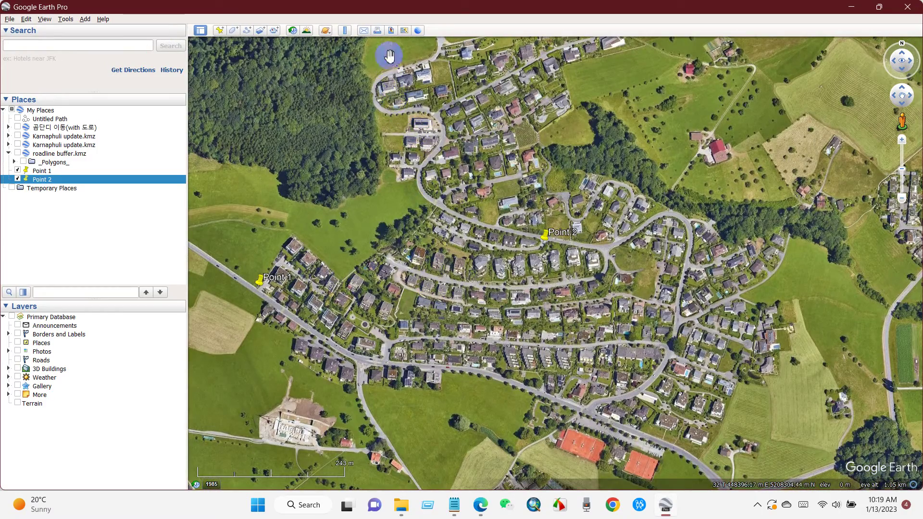
Start saving the current map view as an image and set its resolution to Maximum (8192x4902).
left_click(391, 31)
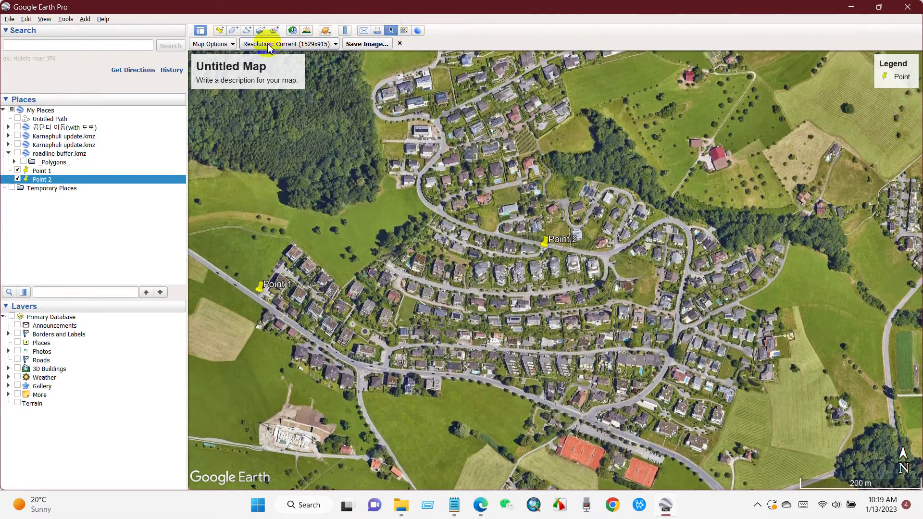
left_click(333, 44)
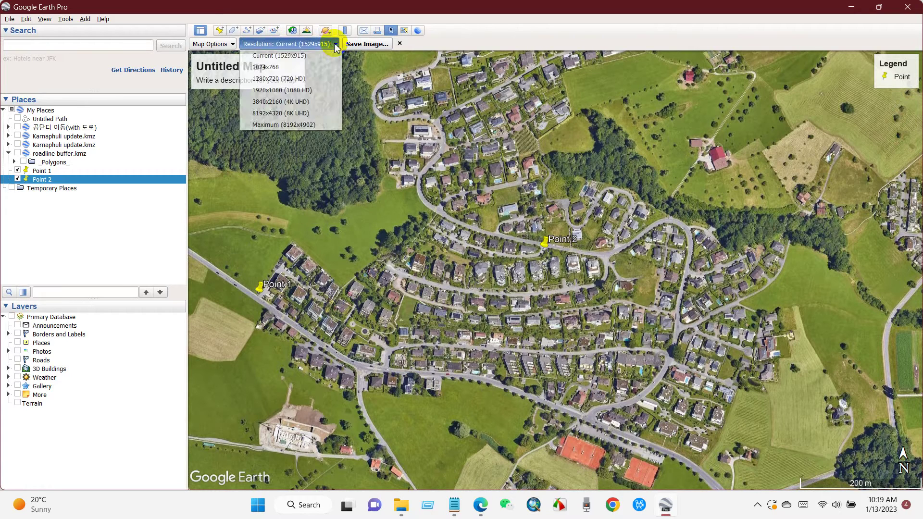
left_click(299, 125)
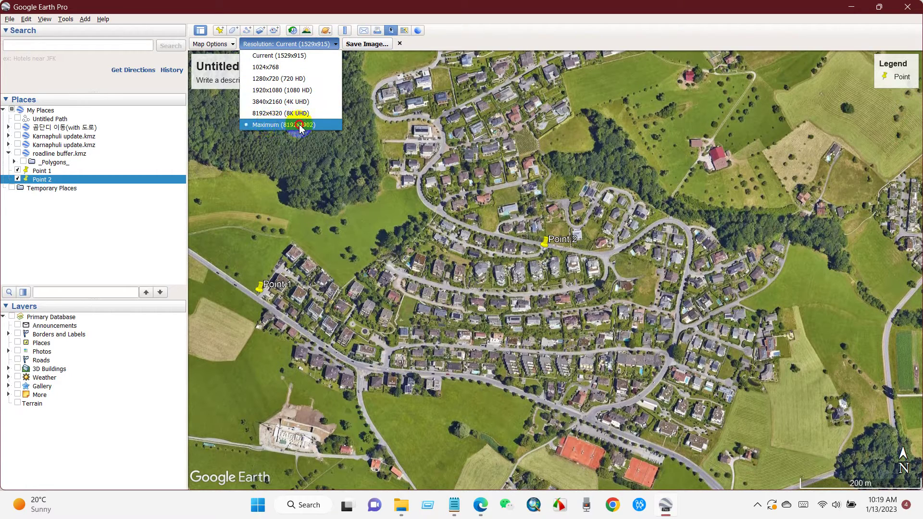
Hide the title and description, legend, scale and compass from the map image layout.
left_click(212, 45)
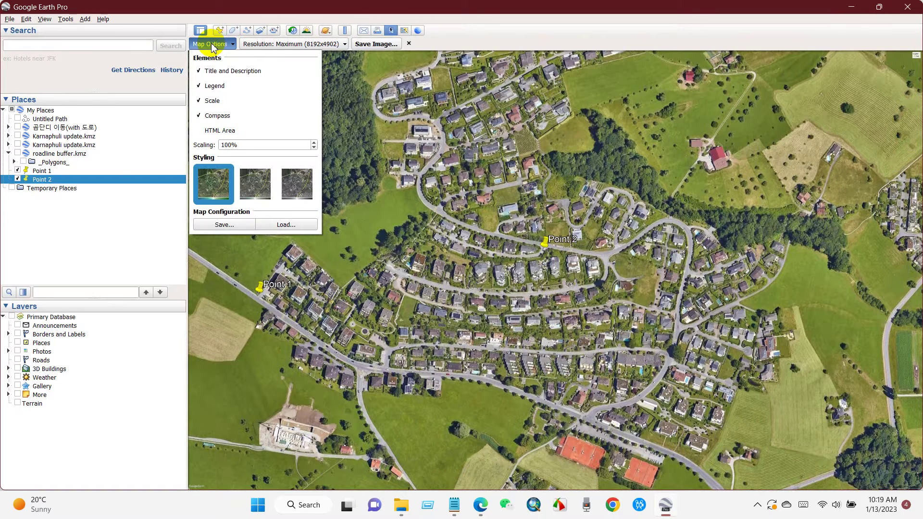
left_click(206, 71)
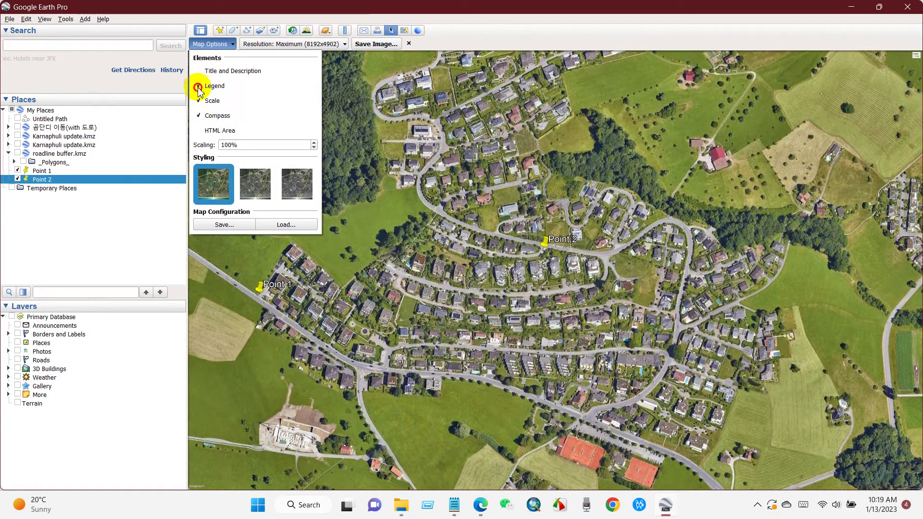
left_click(206, 86)
left_click(207, 102)
left_click(203, 117)
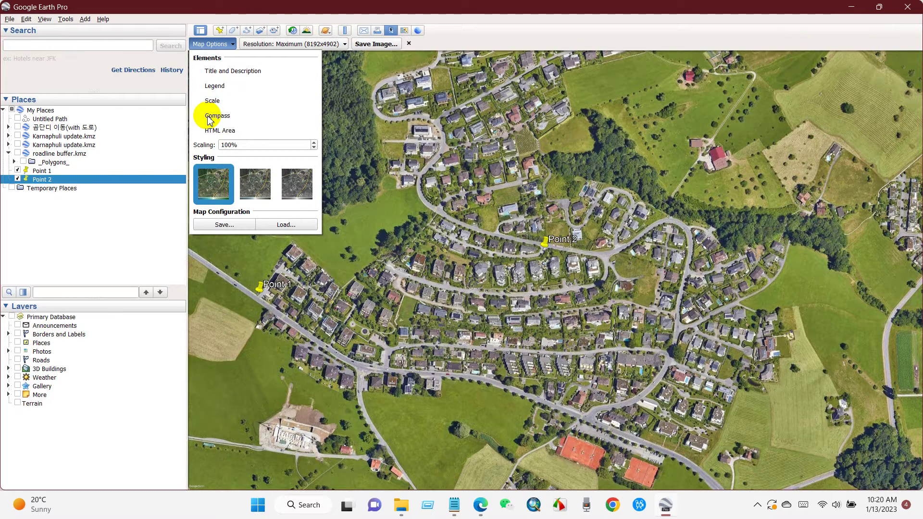
left_click(449, 46)
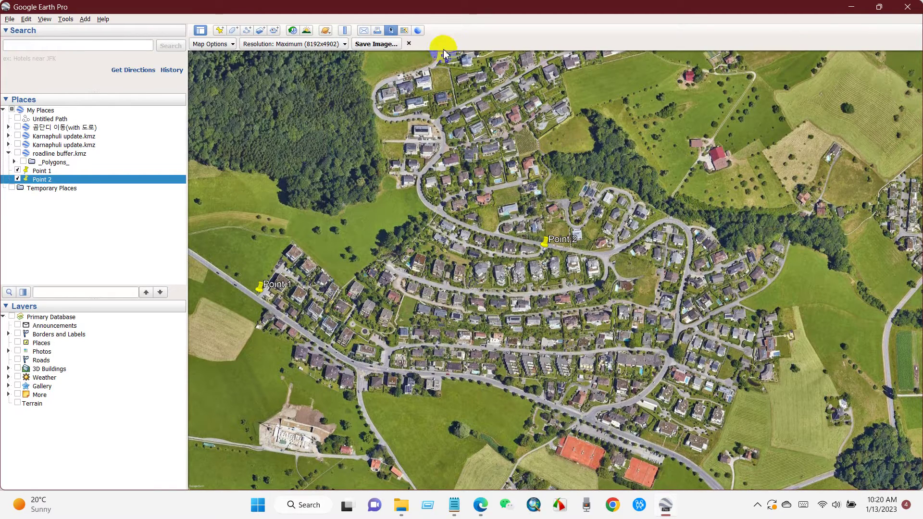
Save the map image to the Desktop as a JPEG named "AOI".
left_click(376, 44)
left_click(242, 187)
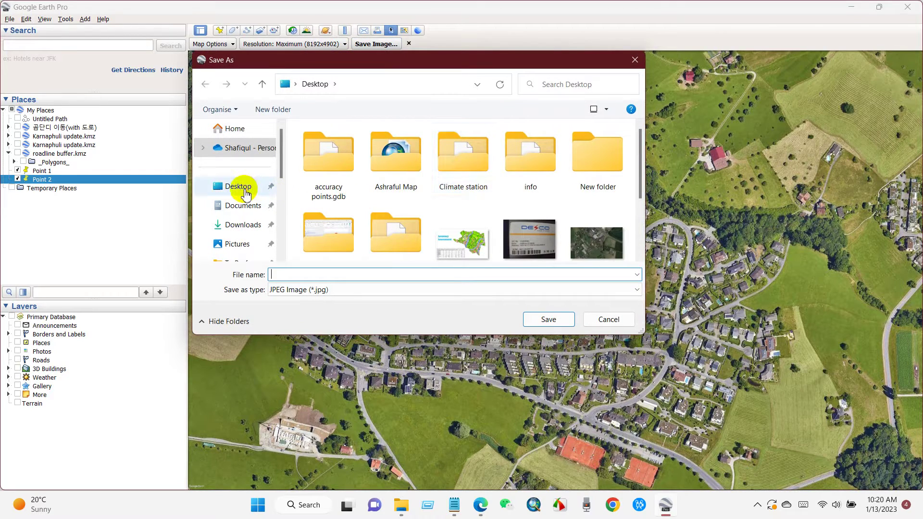
left_click(284, 273)
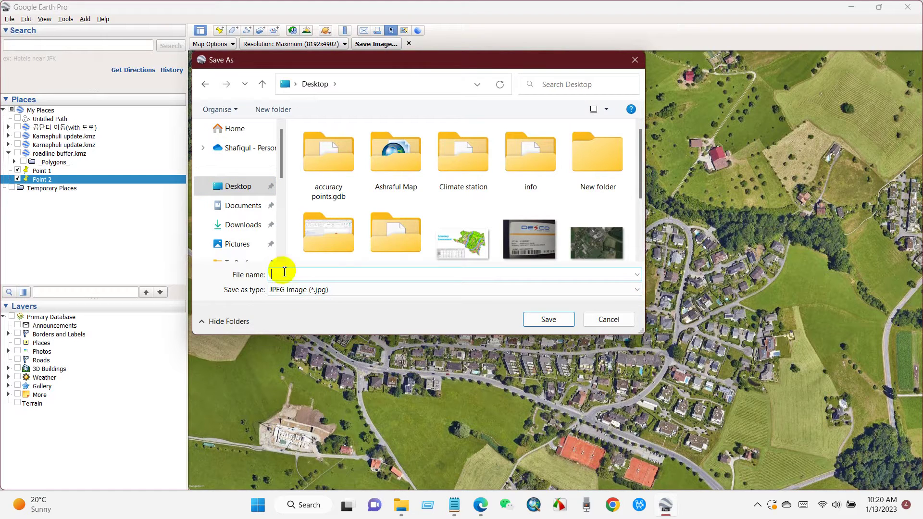
type("AOI")
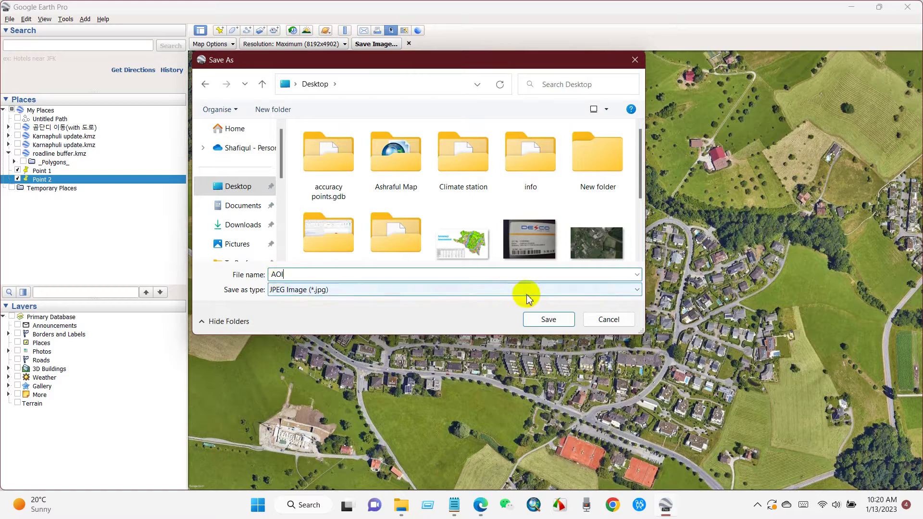
left_click(544, 320)
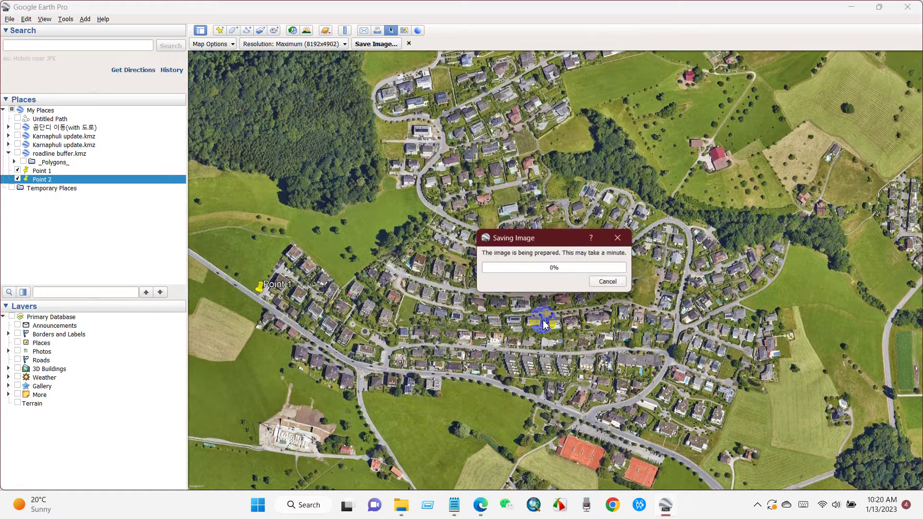
left_click_drag(540, 237, 468, 209)
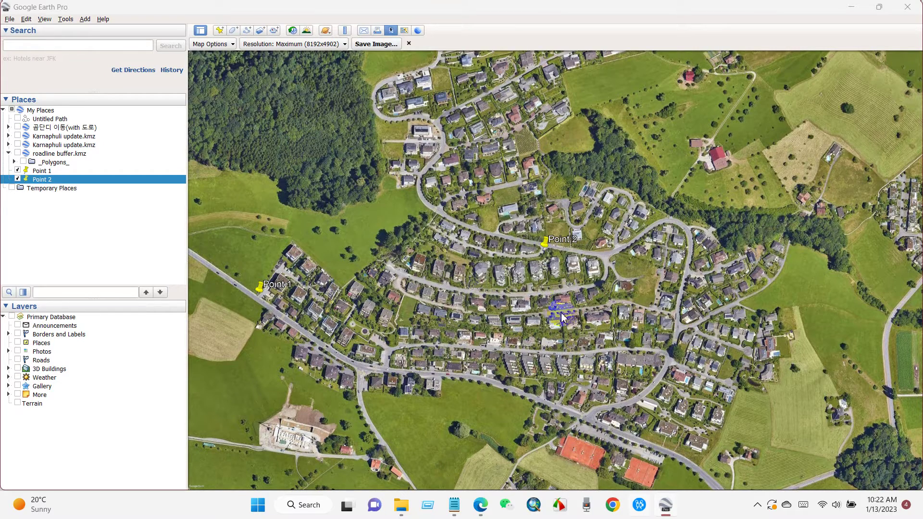
Open the AOI image from the Desktop folder and examine the detail around the Point 1 and Point 2 markers.
left_click(401, 505)
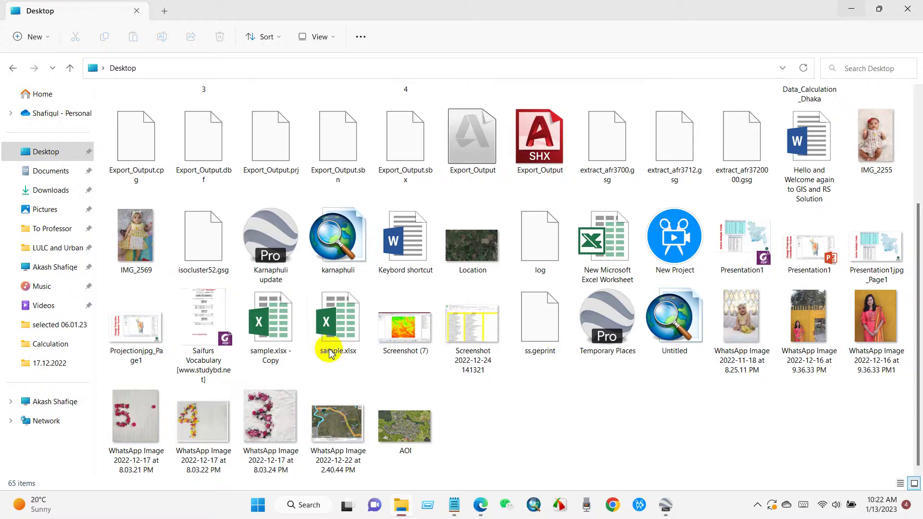
left_click(45, 161)
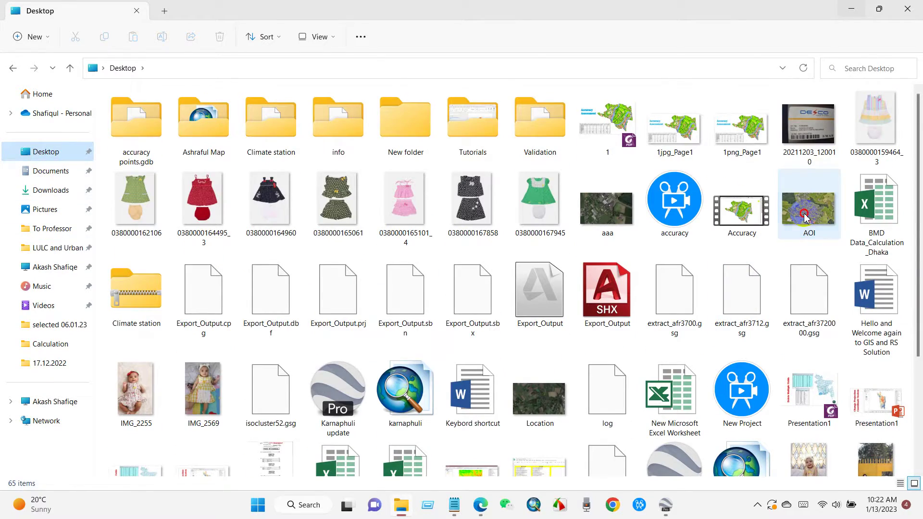
double_click(804, 217)
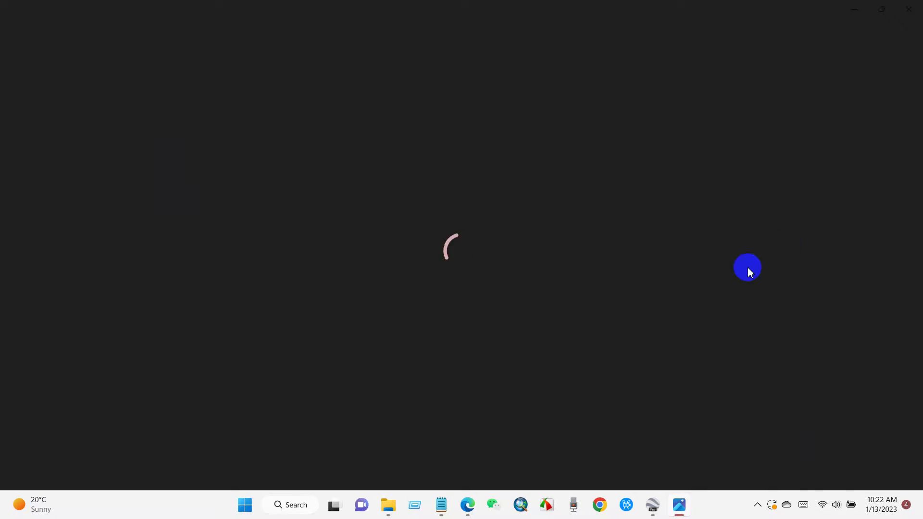
scroll(490, 236, "up", 5)
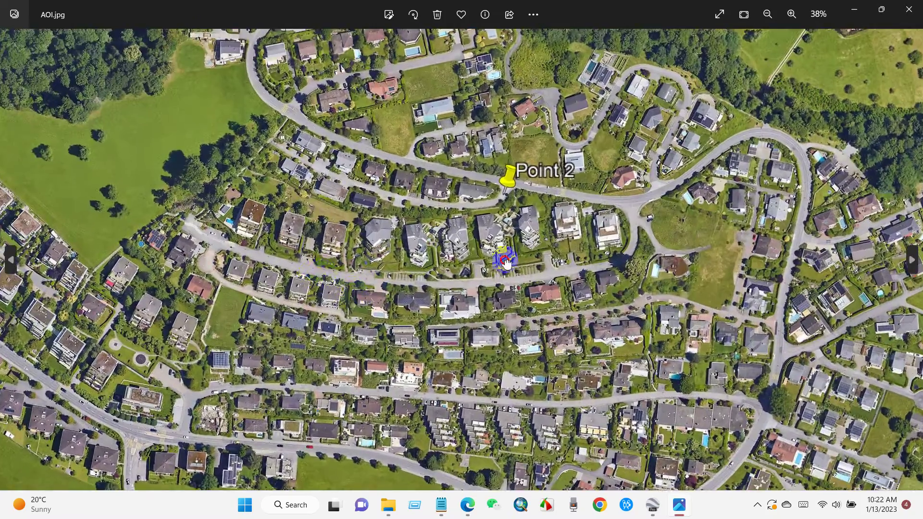
scroll(159, 221, "down", 1)
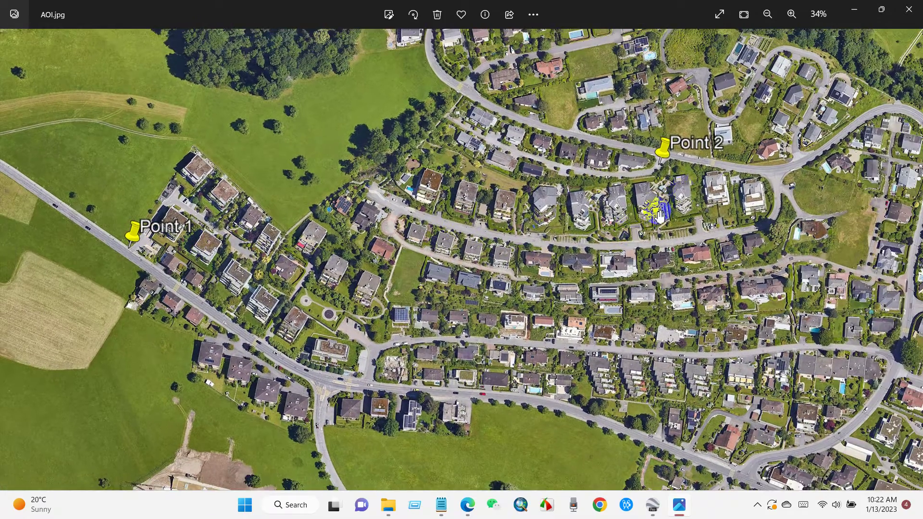
left_click_drag(672, 184, 633, 188)
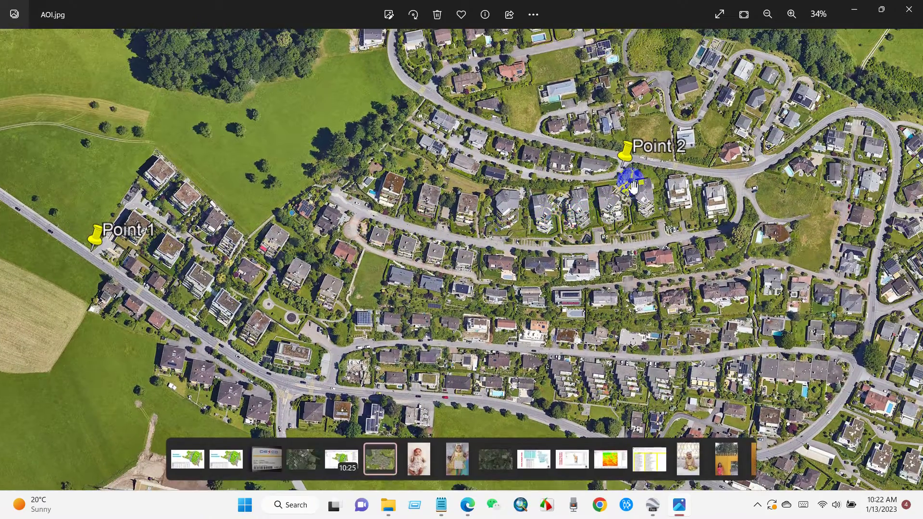
scroll(475, 293, "down", 3)
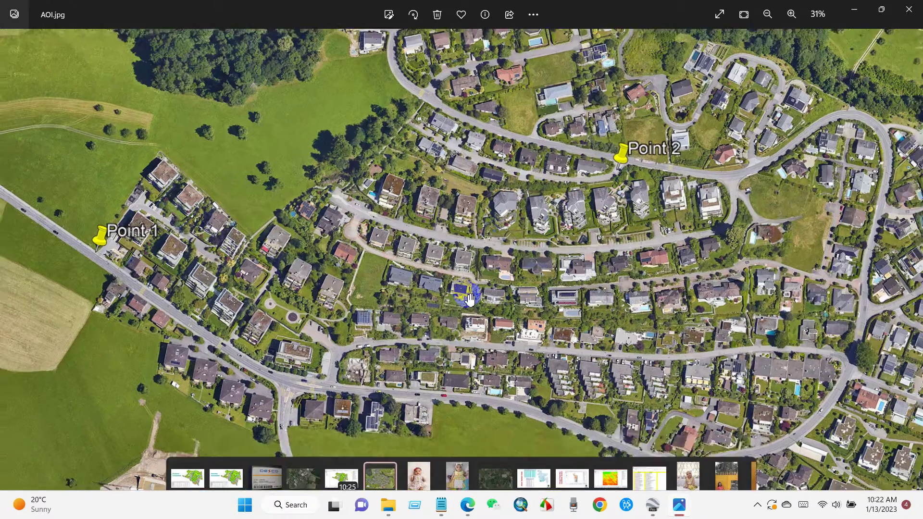
Find and launch AutoCAD 2021 - English.
left_click(286, 506)
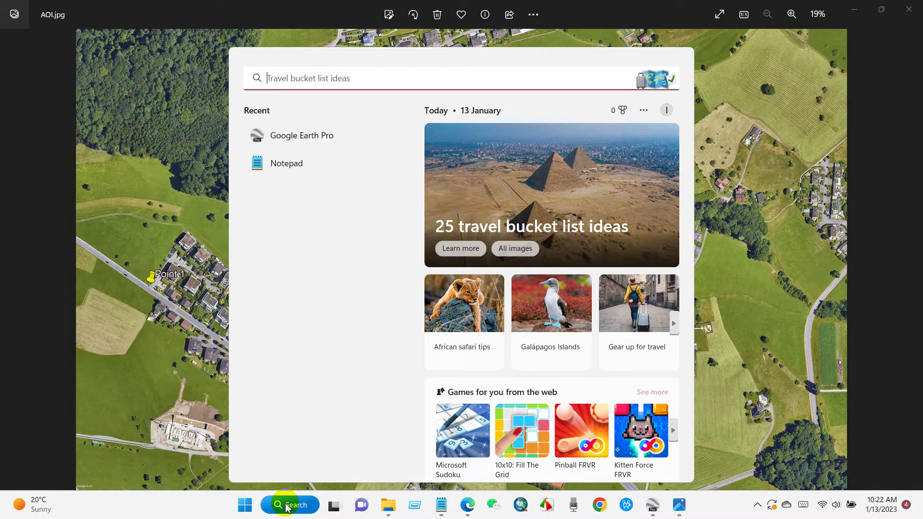
type("AUTO")
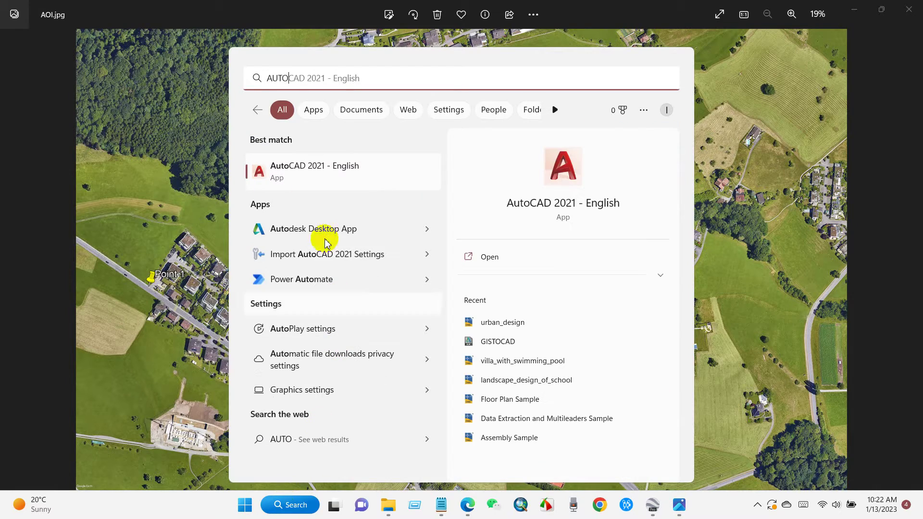
left_click(281, 169)
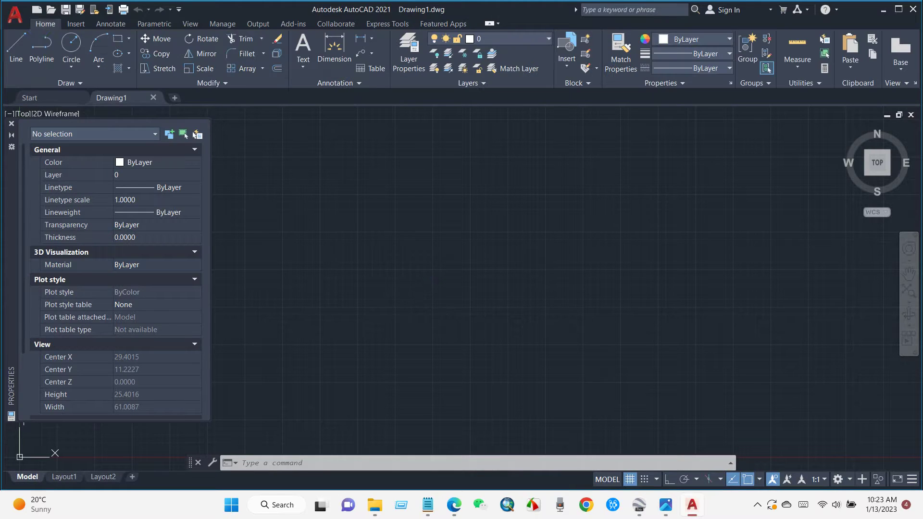
Set the drawing's insertion scale units to Meters.
left_click(16, 19)
left_click(49, 302)
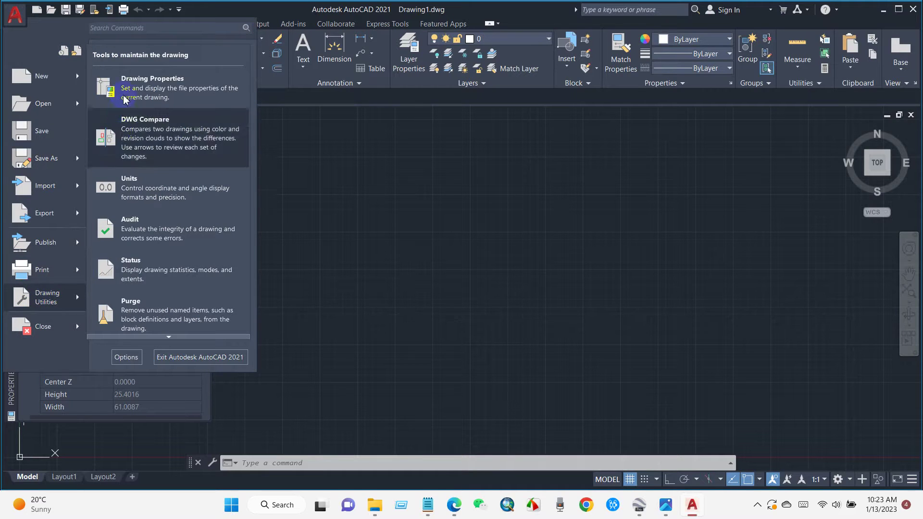
left_click(142, 192)
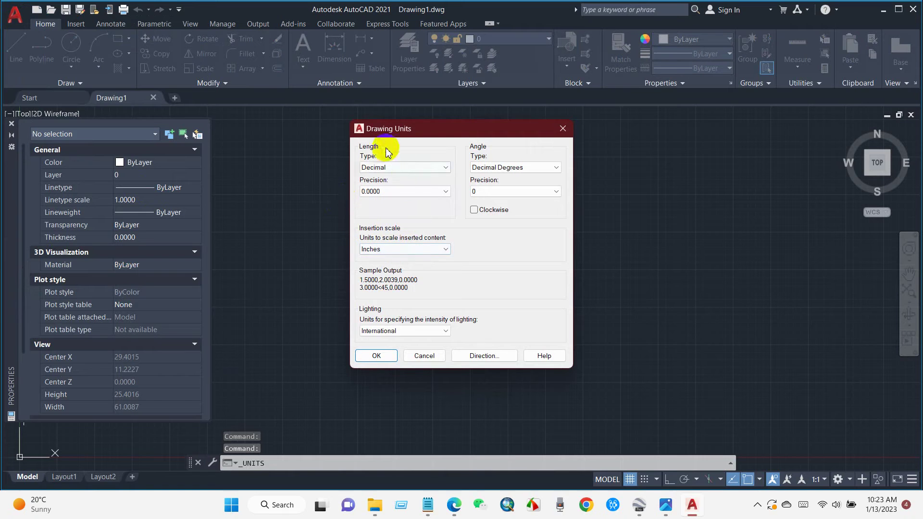
left_click(389, 253)
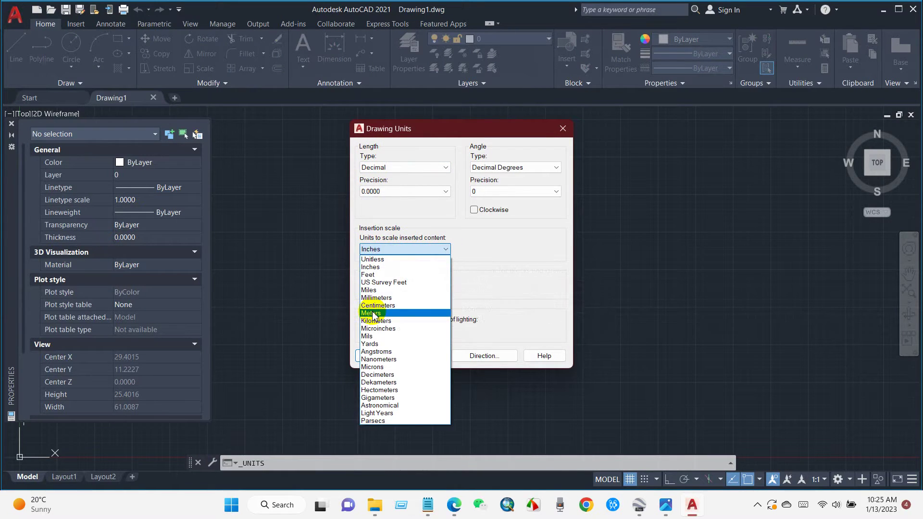
left_click(406, 313)
left_click(380, 358)
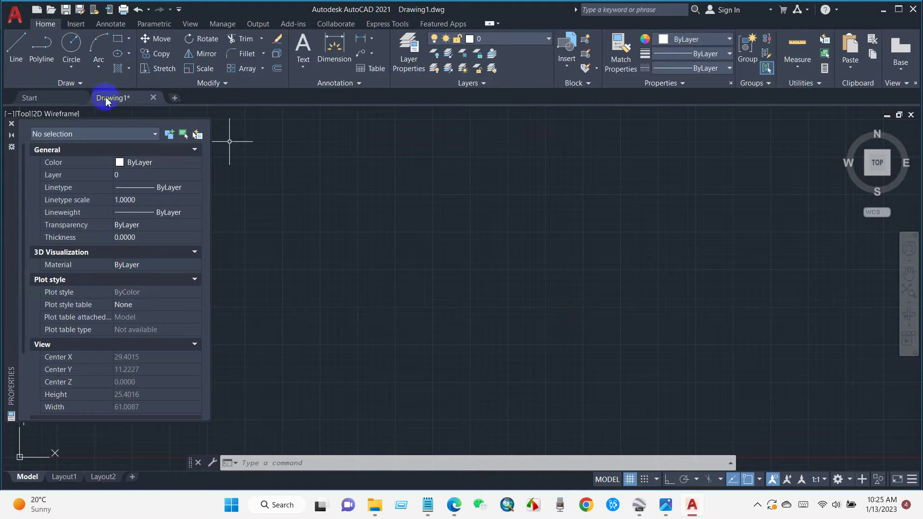
Draw a centre-radius circle with a radius of about 2.19 in the empty drawing area.
left_click(69, 70)
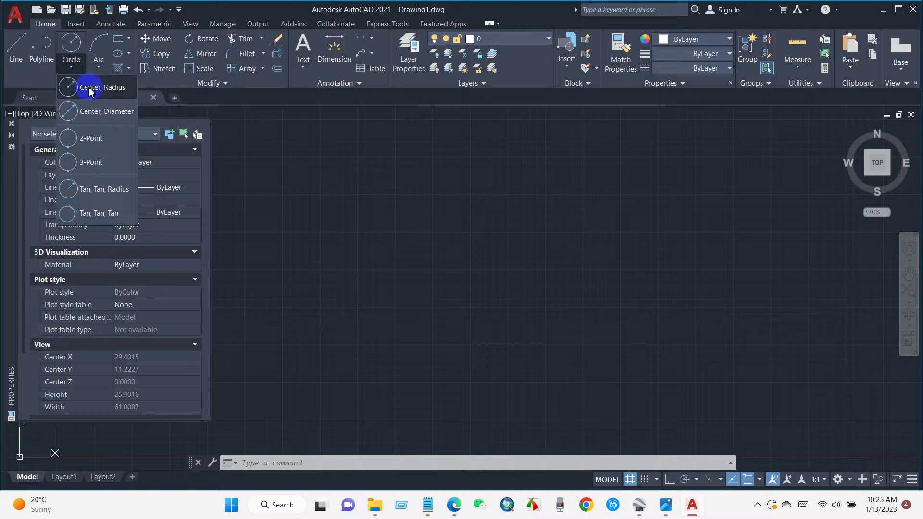
left_click(91, 88)
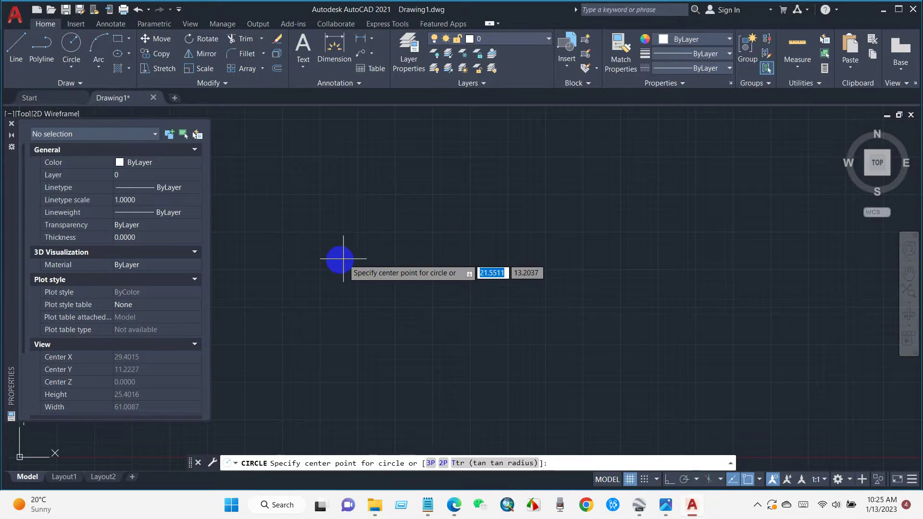
left_click(328, 254)
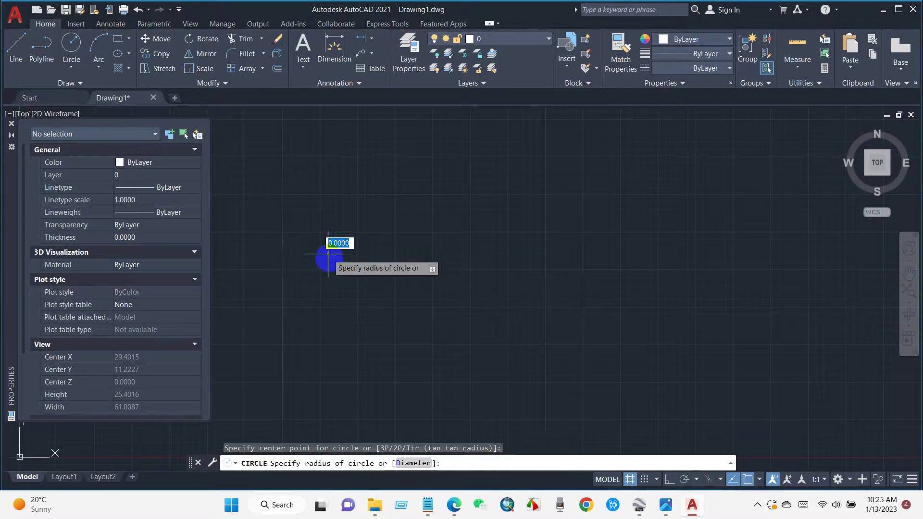
left_click(341, 283)
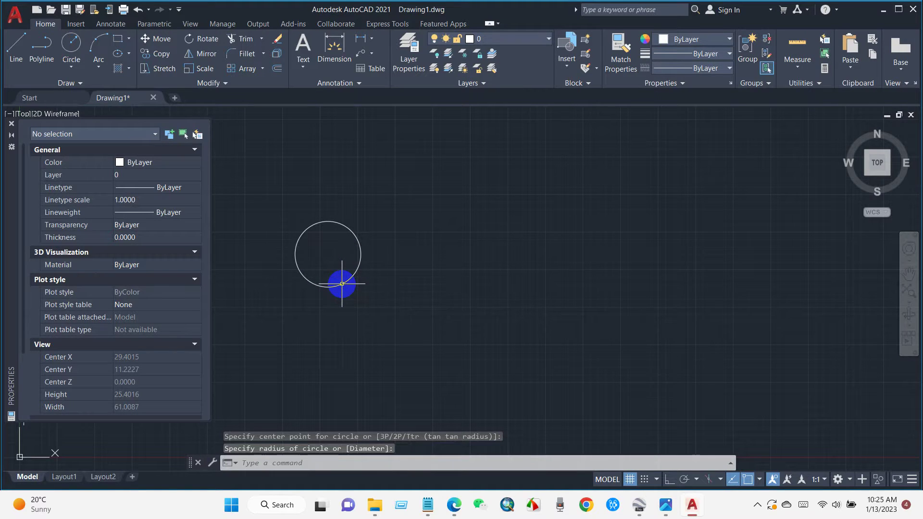
Set the circle's Center X to 448176.44 by copying Point 1's easting from the Notepad notes.
left_click(305, 231)
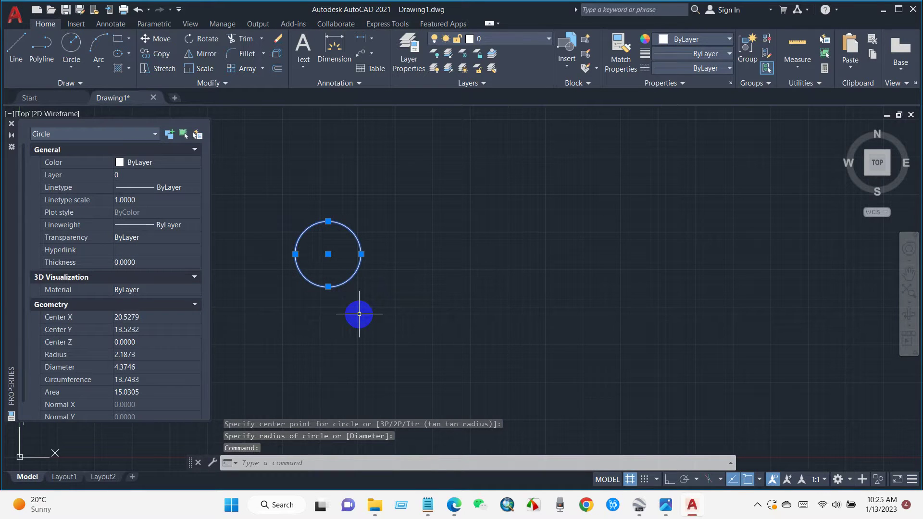
left_click(428, 503)
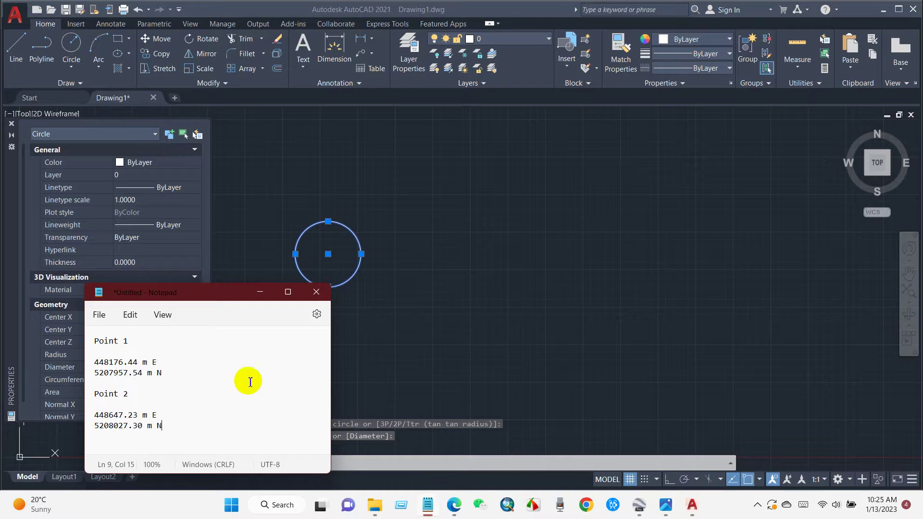
left_click_drag(136, 362, 92, 364)
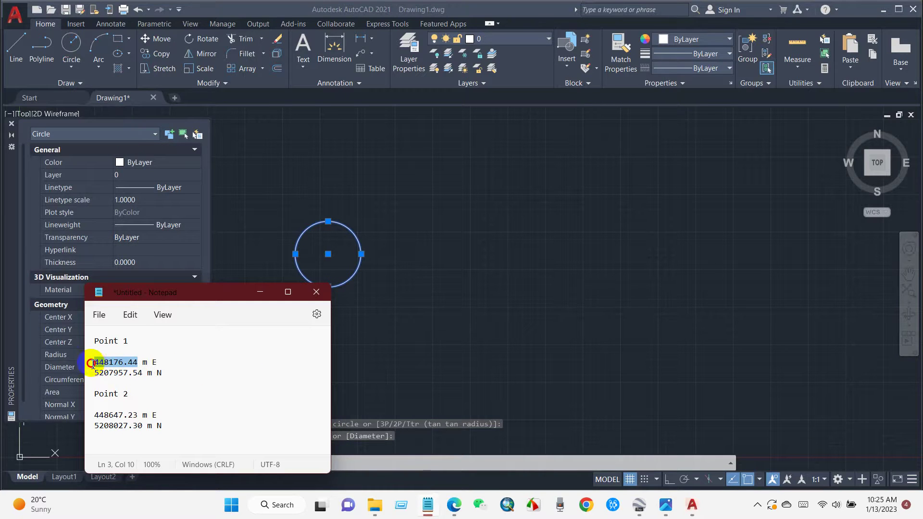
right_click(110, 366)
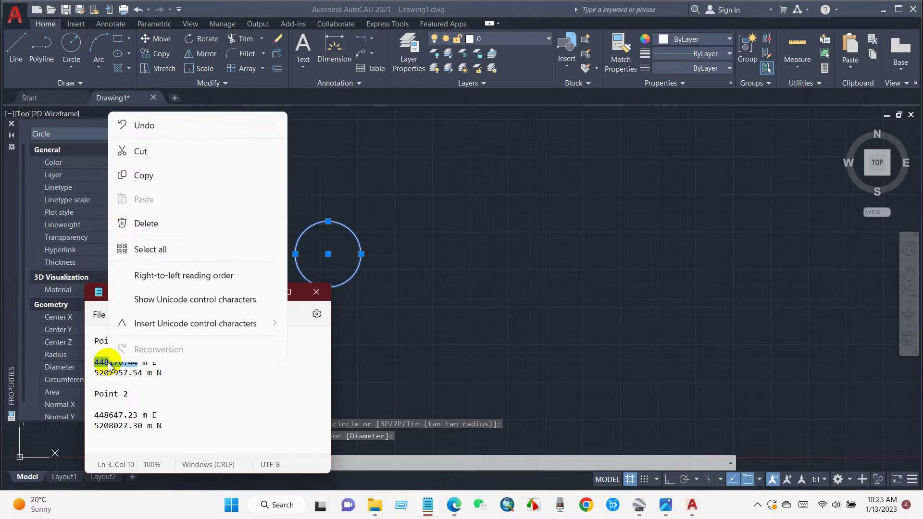
left_click(141, 178)
left_click(261, 291)
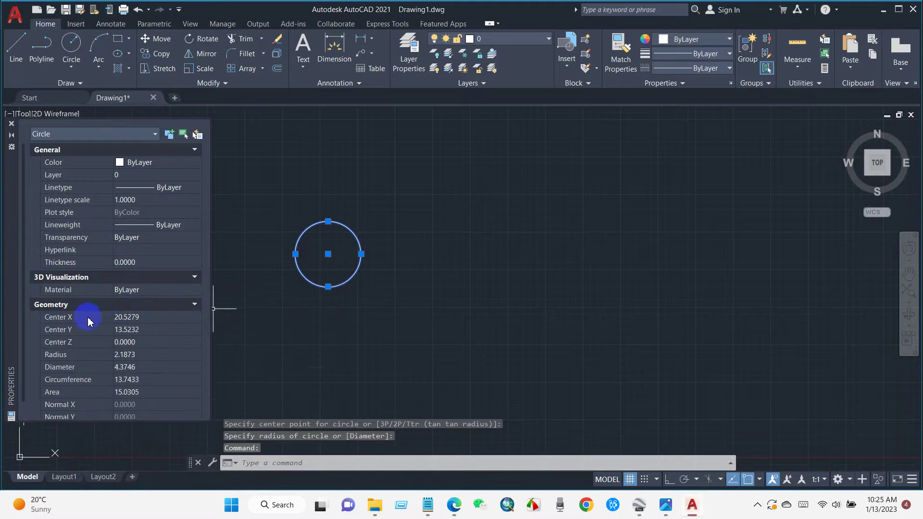
left_click(125, 316)
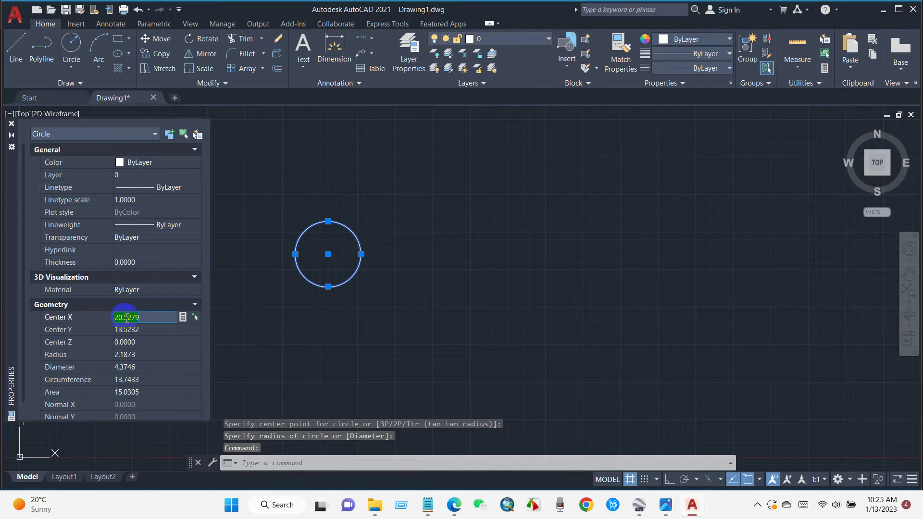
right_click(127, 318)
left_click(151, 368)
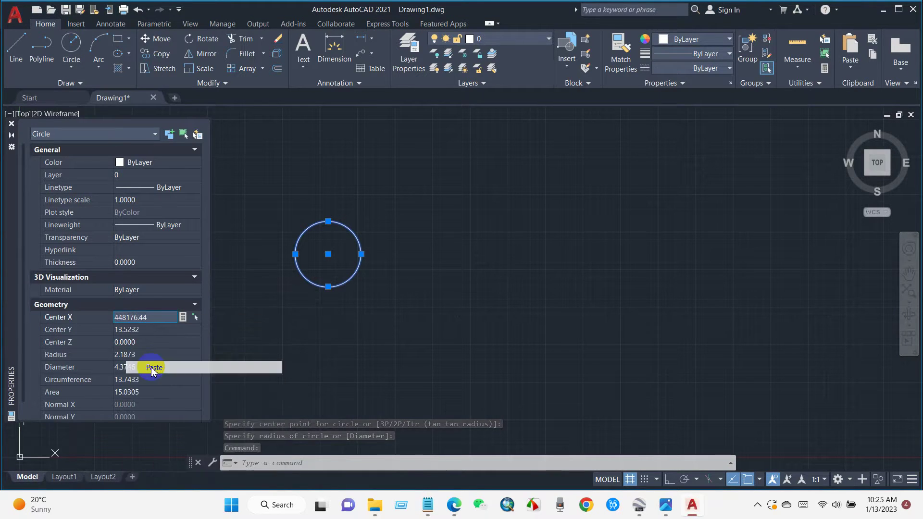
Set the same circle's Center Y to 5207957.54 by copying Point 1's northing from the Notepad notes.
left_click(131, 331)
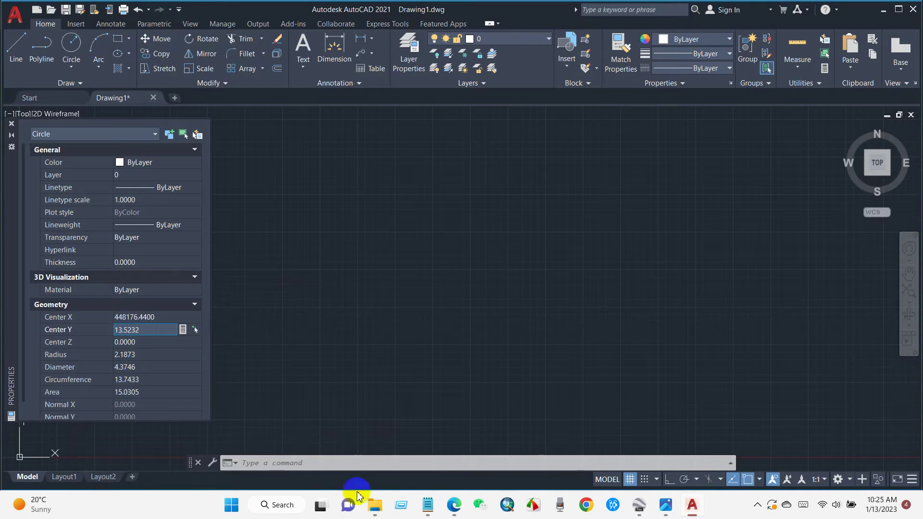
left_click(423, 506)
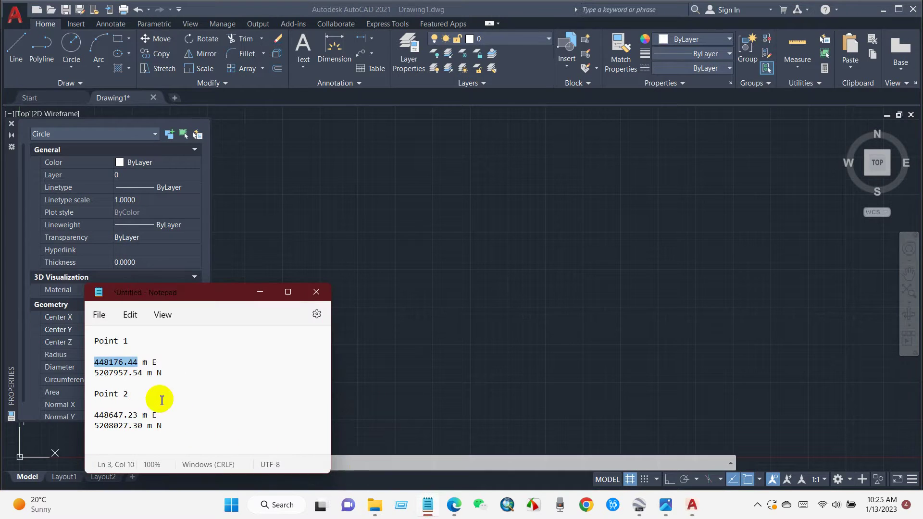
left_click_drag(143, 373, 107, 376)
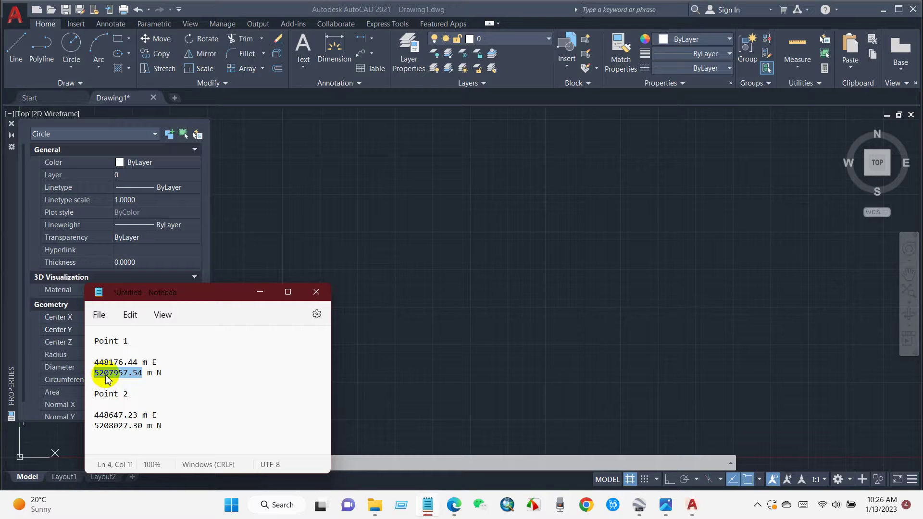
right_click(107, 376)
left_click(140, 198)
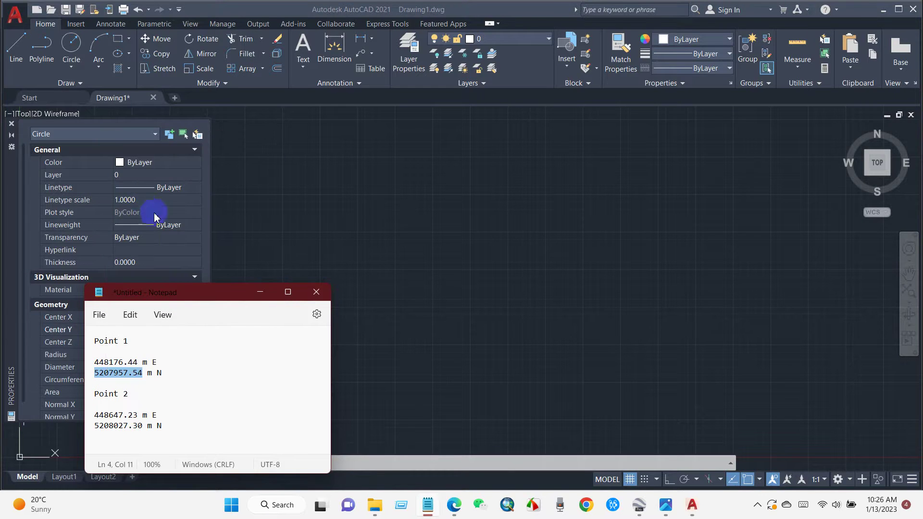
left_click(261, 292)
left_click(144, 330)
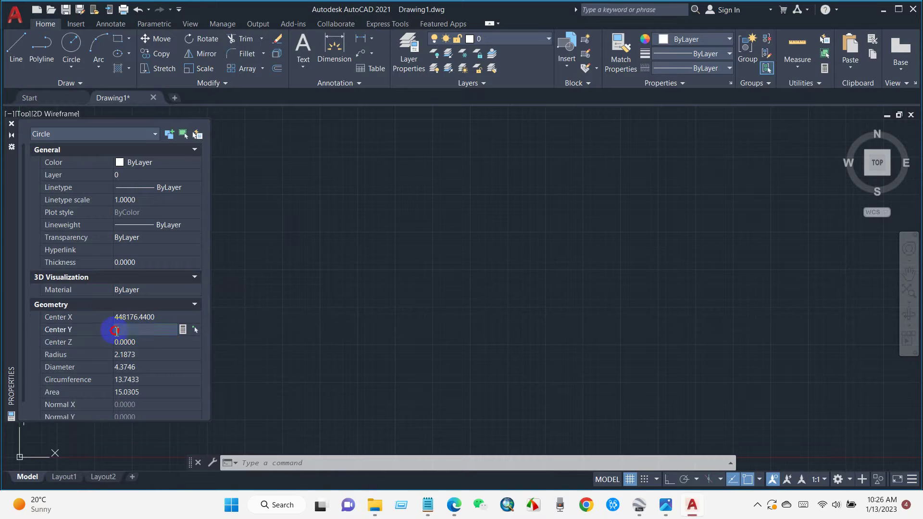
right_click(127, 331)
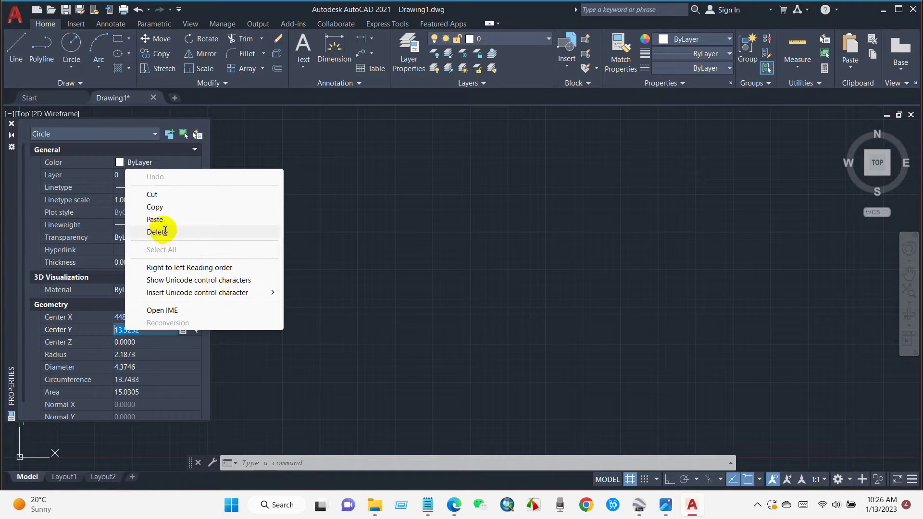
left_click(129, 218)
left_click(159, 331)
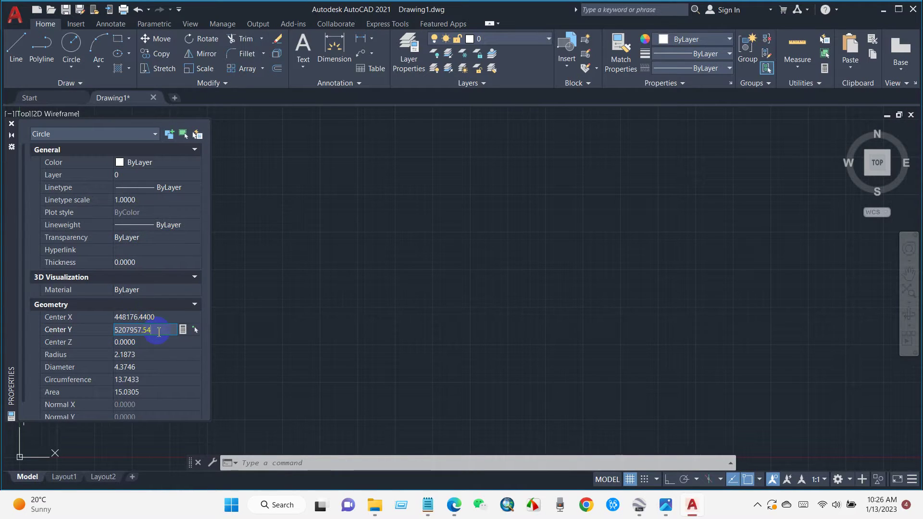
key("Tab")
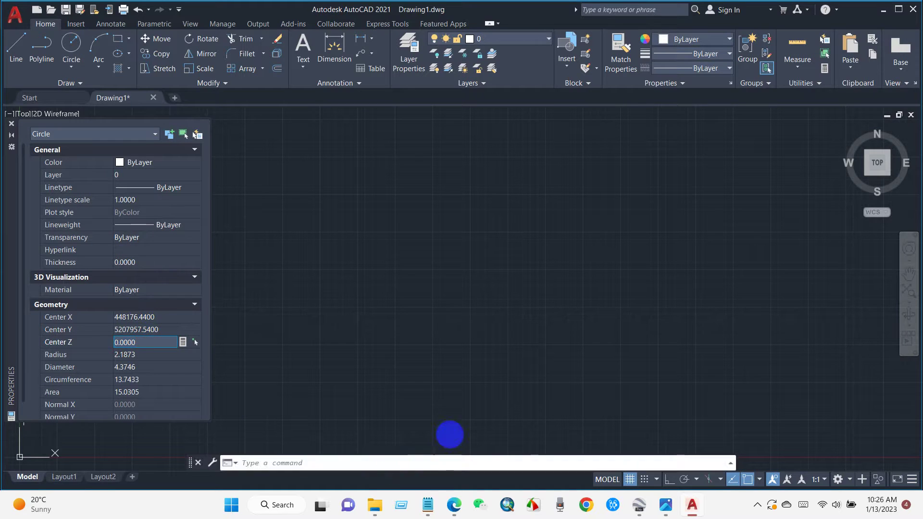
Zoom to the drawing extents to locate the circle at its Point 1 coordinates.
scroll(377, 288, "up", 3)
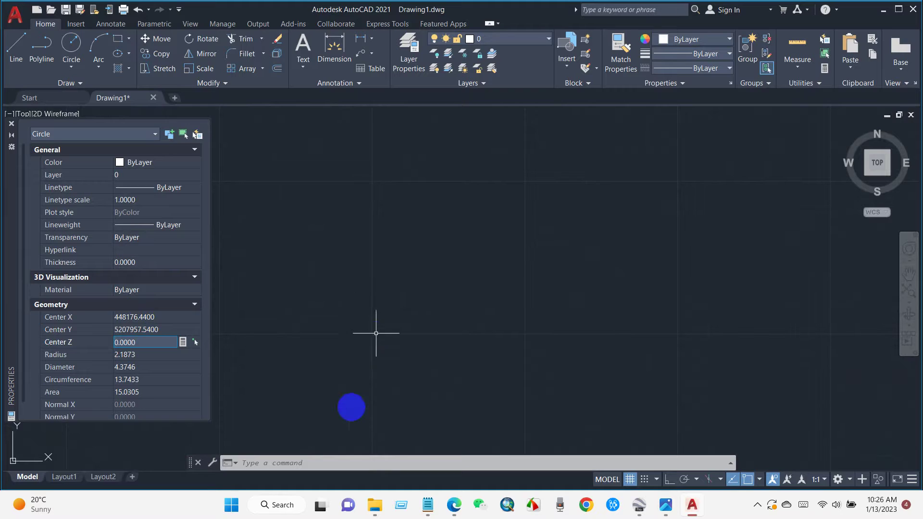
left_click(316, 466)
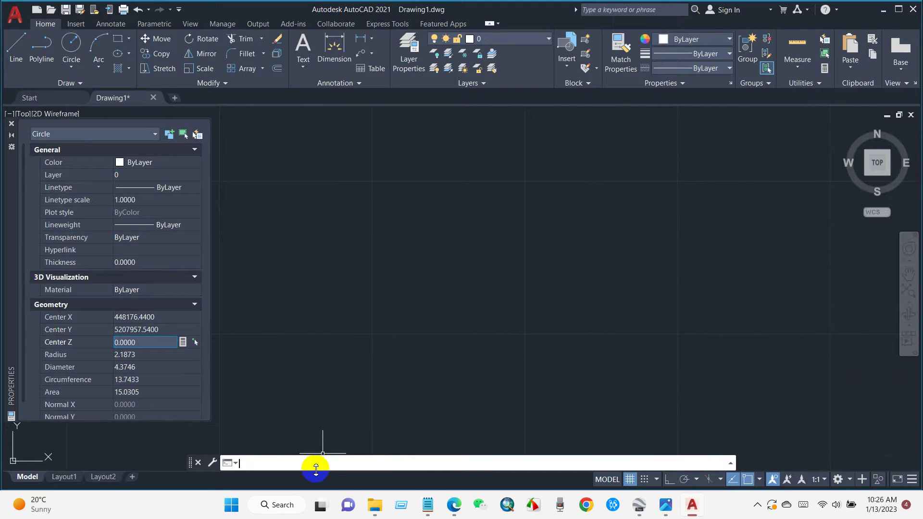
left_click(254, 464)
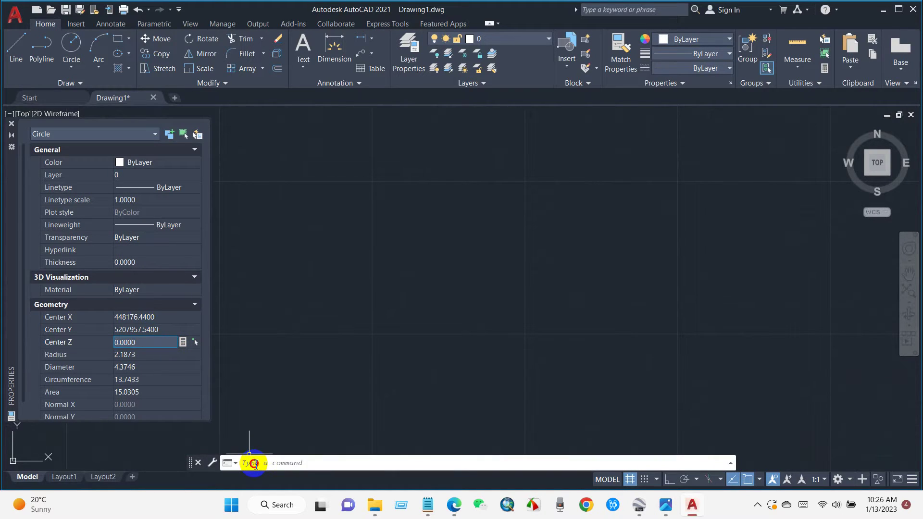
type("z")
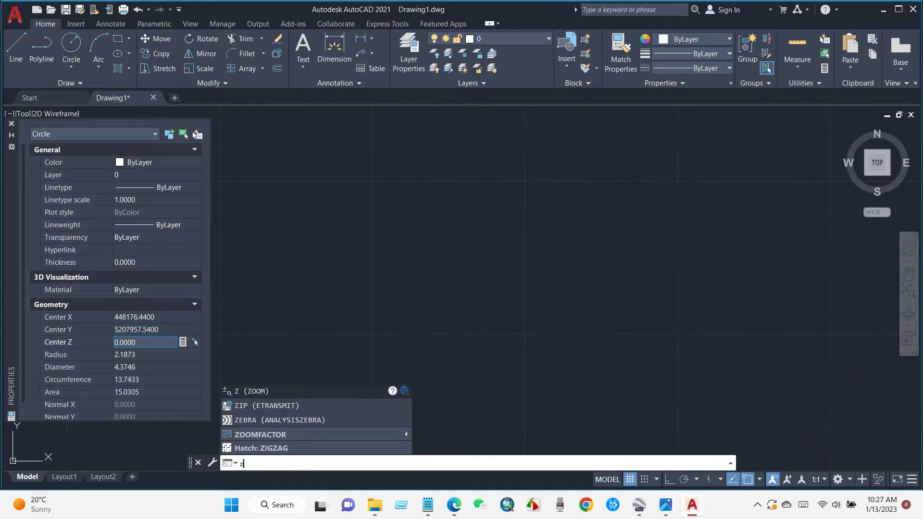
type("oo")
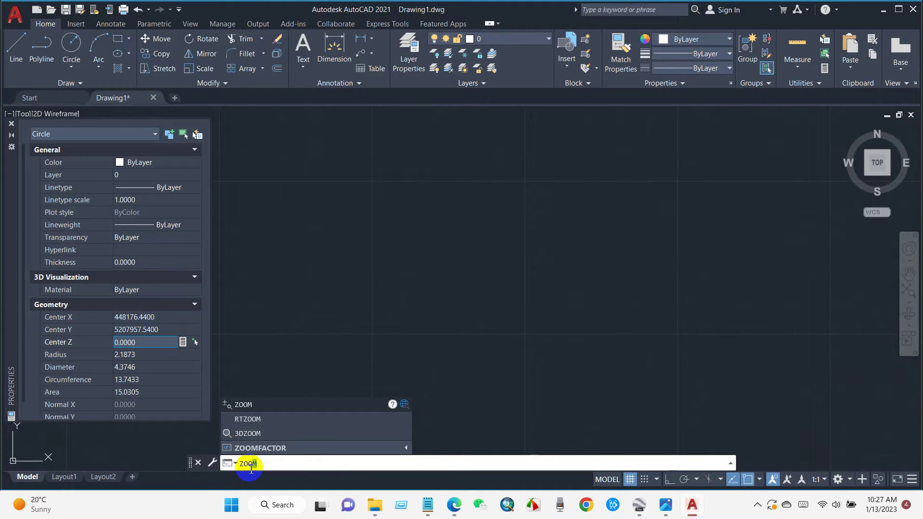
key("Return")
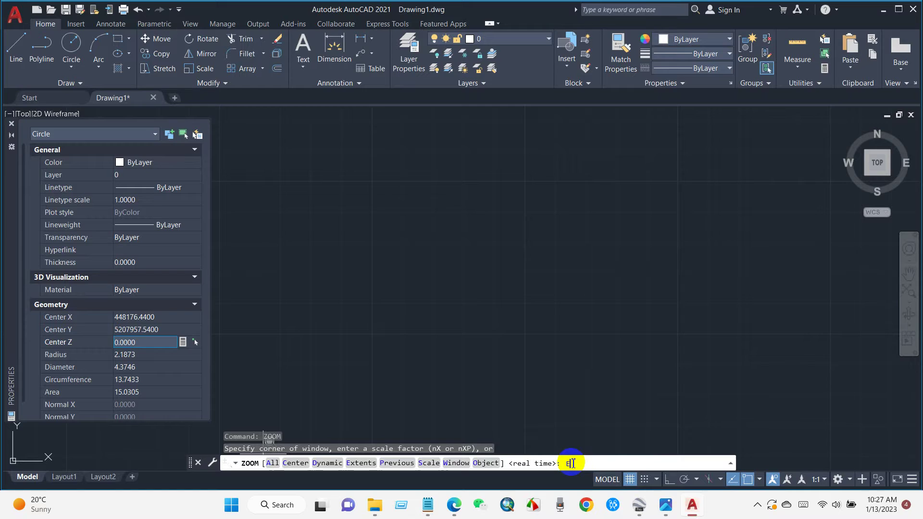
type("E")
key("Return")
scroll(454, 249, "down", 2)
scroll(463, 261, "down", 2)
scroll(512, 257, "up", 4)
scroll(527, 259, "down", 6)
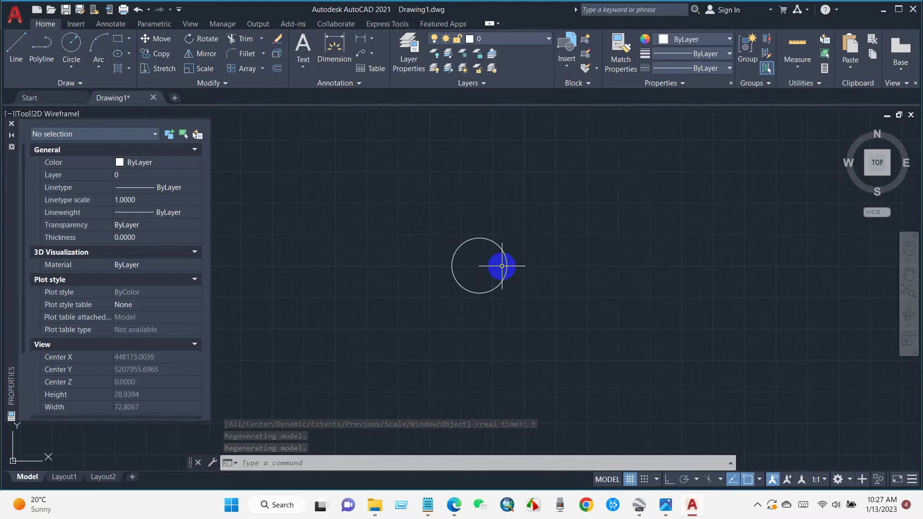
Draw a second centre-radius circle with a radius of about 1.96 to the upper right of the Point 1 circle.
scroll(462, 303, "up", 2)
left_click(72, 70)
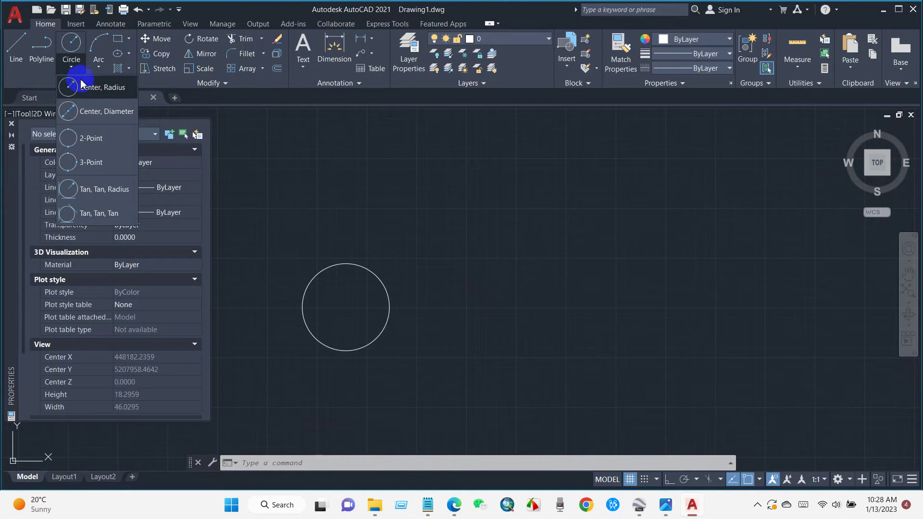
left_click(77, 87)
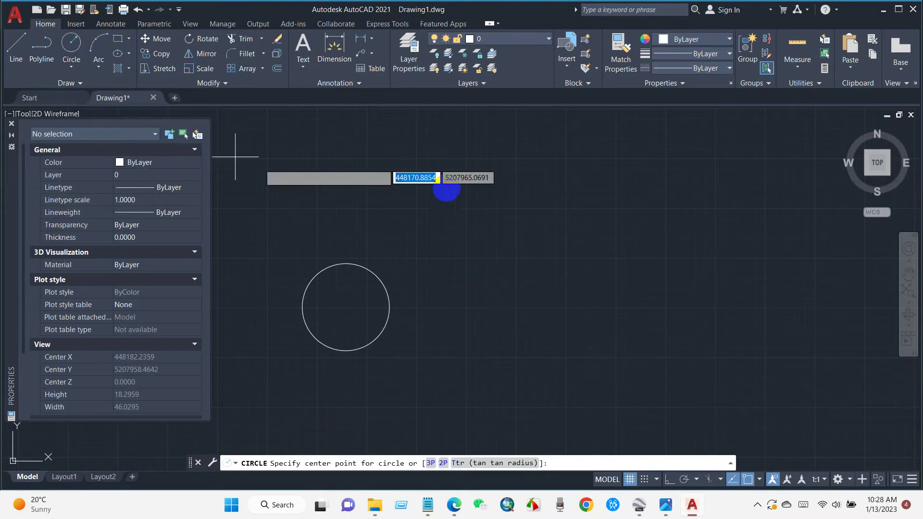
left_click(667, 208)
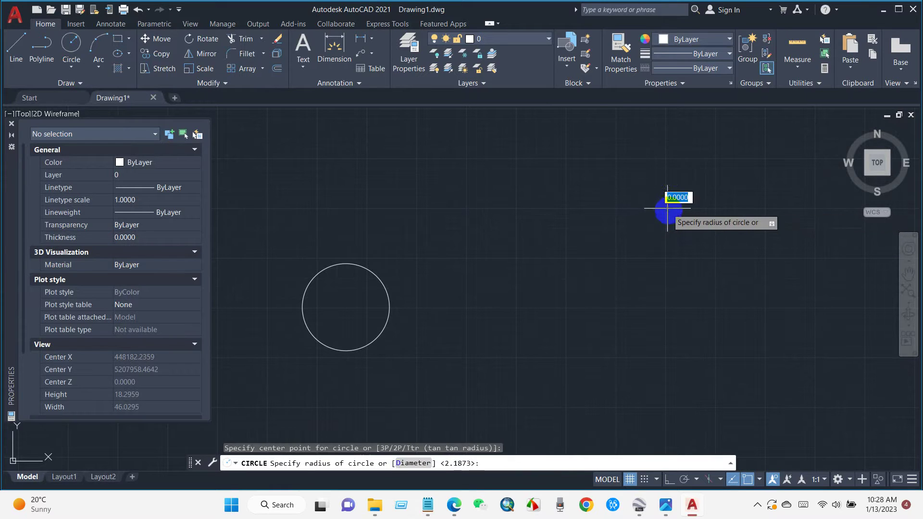
left_click(681, 244)
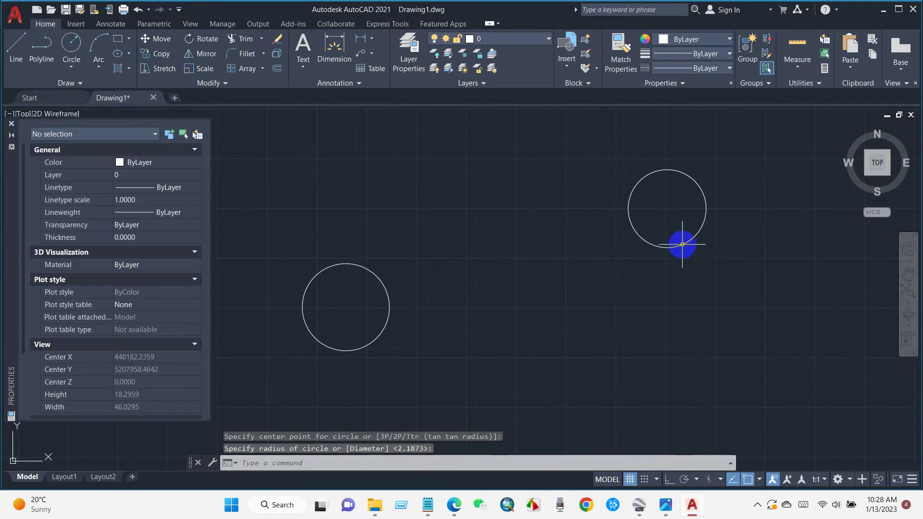
Set the second circle's Center X to 448647.23 by copying Point 2's easting from the Notepad notes.
left_click(629, 193)
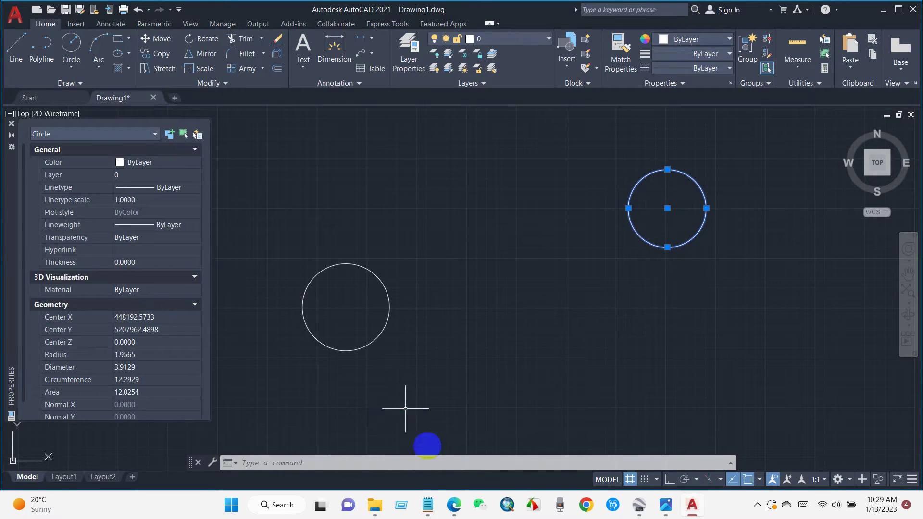
left_click(427, 505)
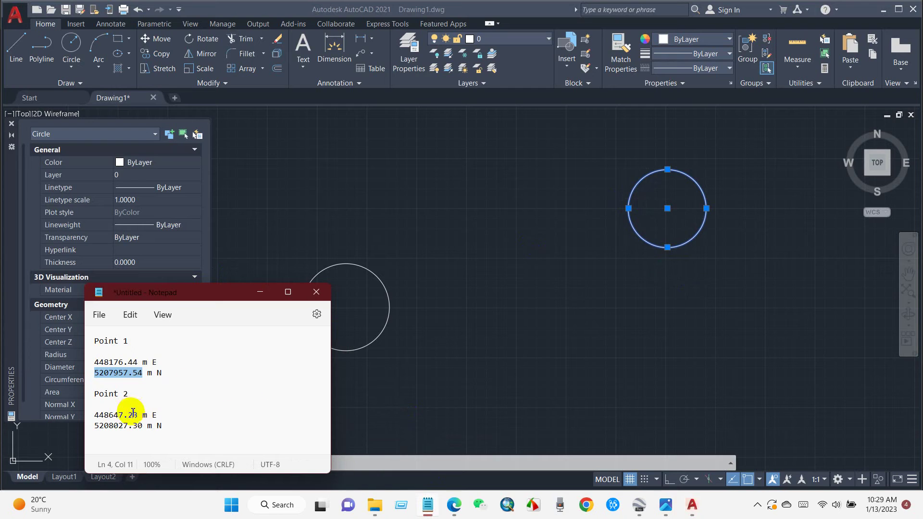
left_click_drag(138, 415, 99, 414)
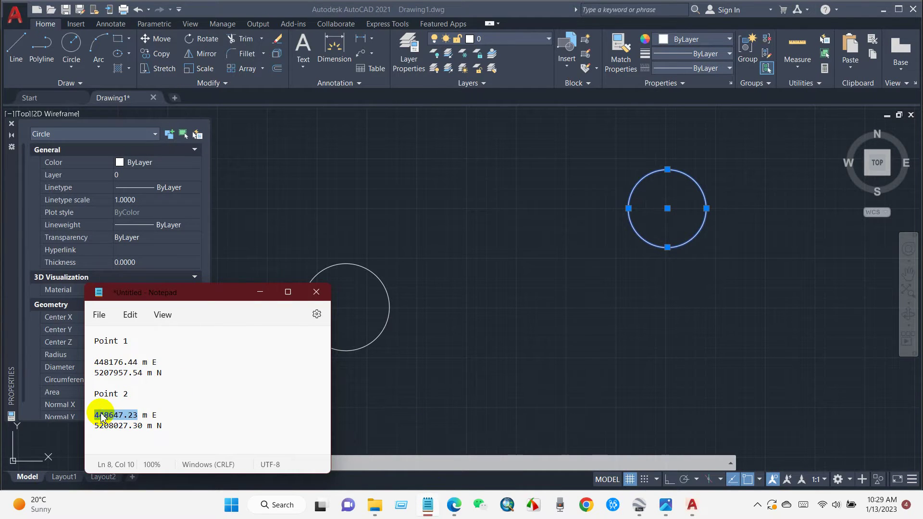
right_click(100, 417)
left_click(117, 233)
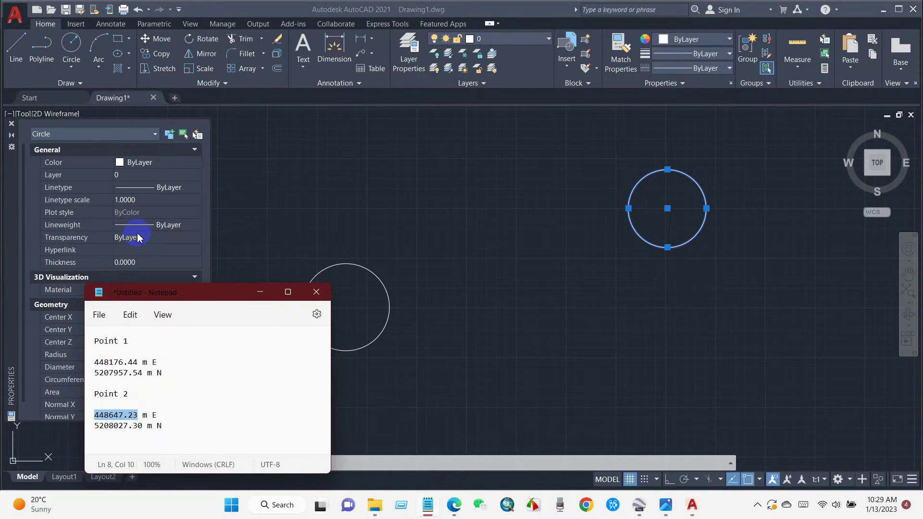
left_click(138, 238)
left_click(119, 311)
left_click(132, 318)
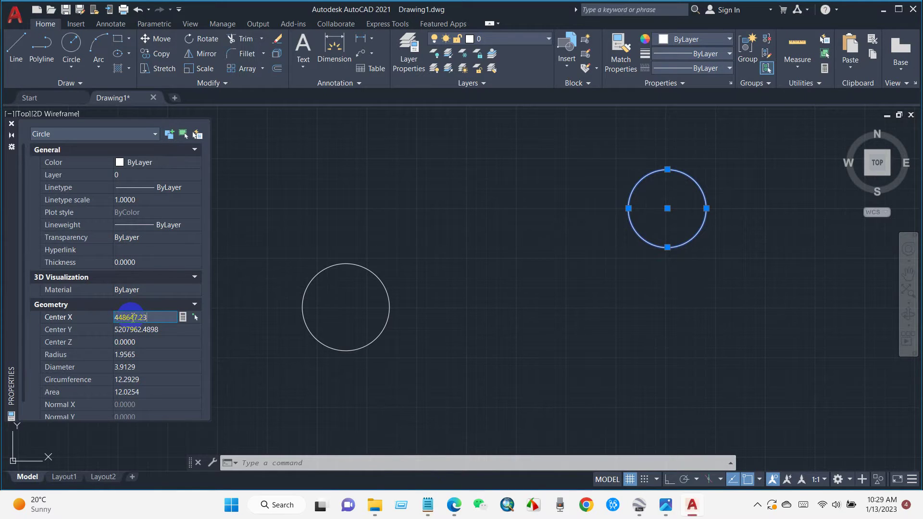
Set the second circle's Center Y to 5208027.30 by copying Point 2's northing from the Notepad notes.
left_click(138, 329)
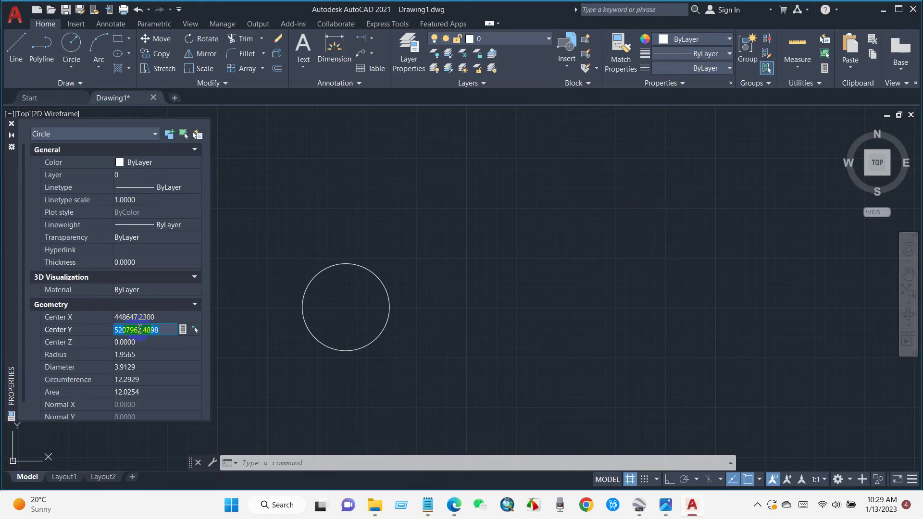
left_click(428, 506)
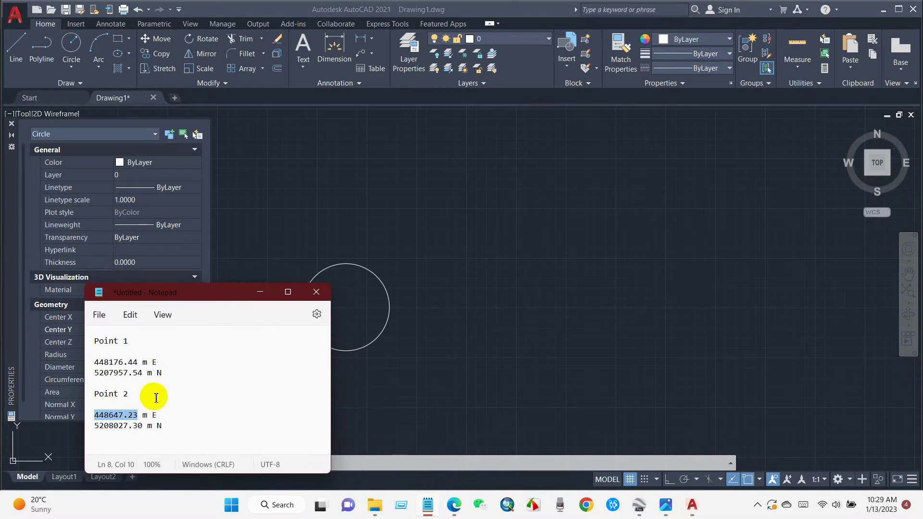
left_click_drag(144, 426, 96, 426)
key("ctrl+c")
right_click(103, 429)
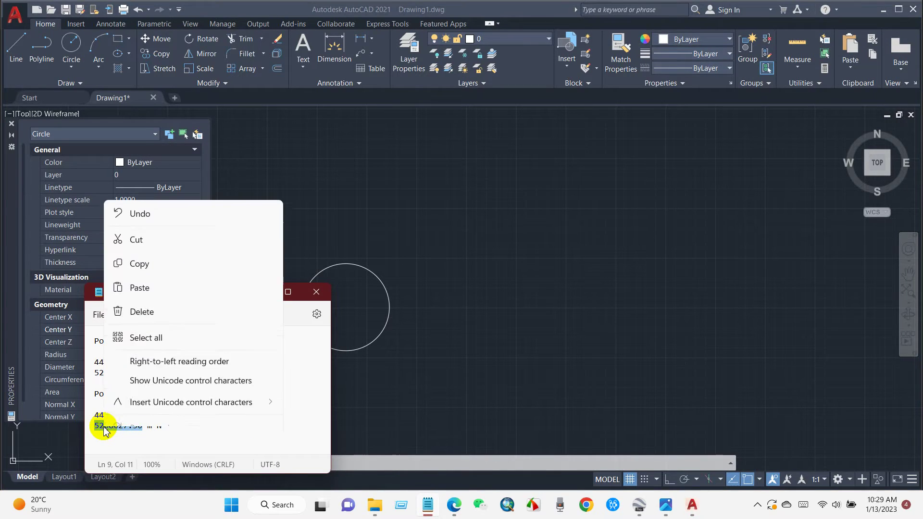
left_click(137, 246)
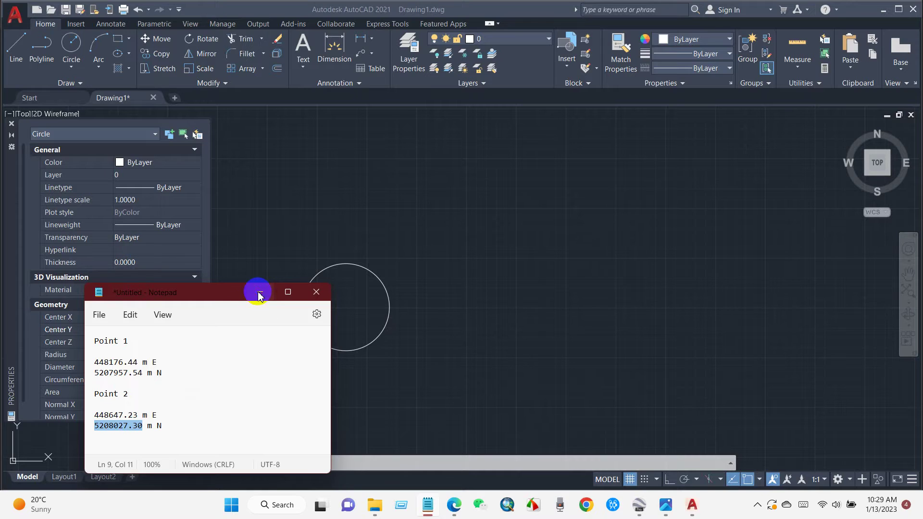
left_click(259, 292)
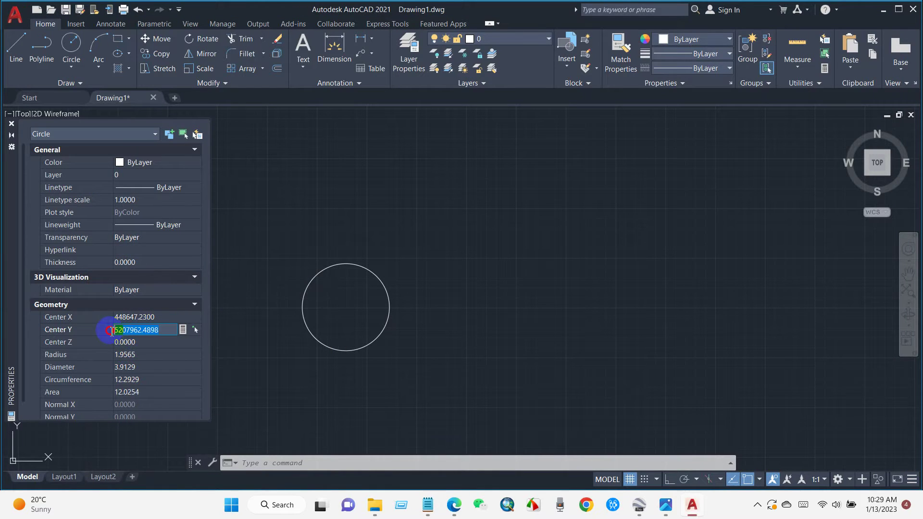
right_click(124, 331)
left_click(177, 219)
key("Tab")
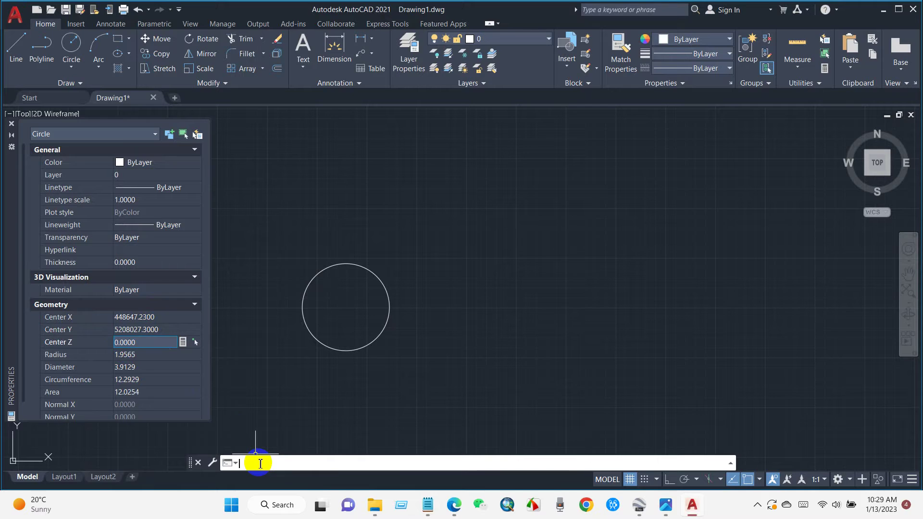
Zoom to the drawing extents so that both reference circles fit in the view.
left_click(260, 463)
type("Z")
key("Return")
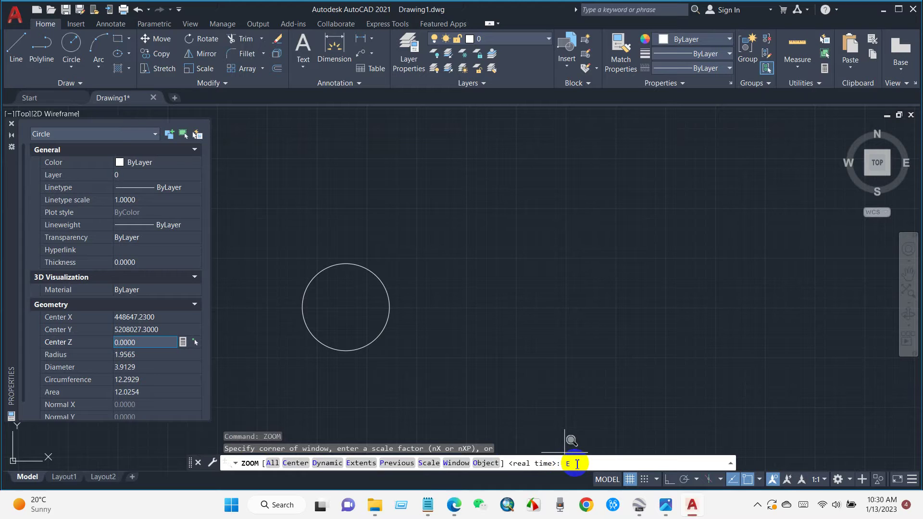
type("E")
key("Return")
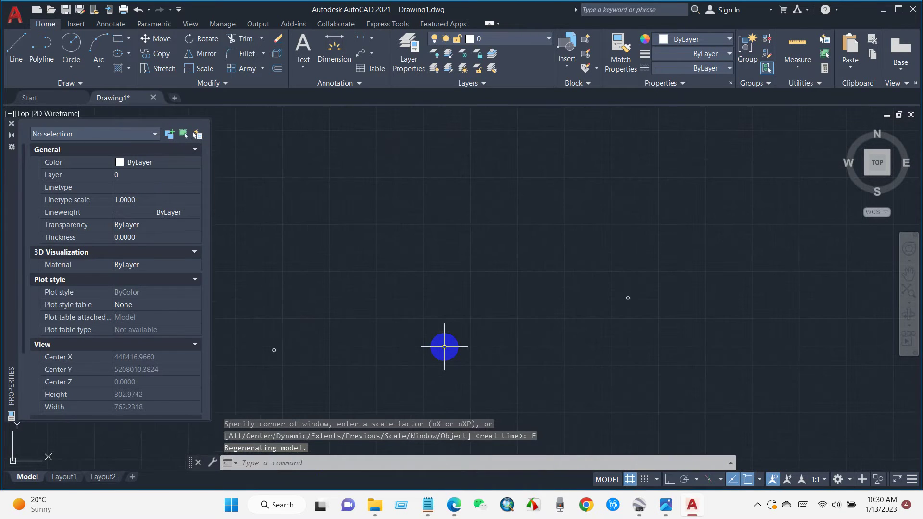
scroll(444, 347, "down", 3)
scroll(488, 347, "up", 2)
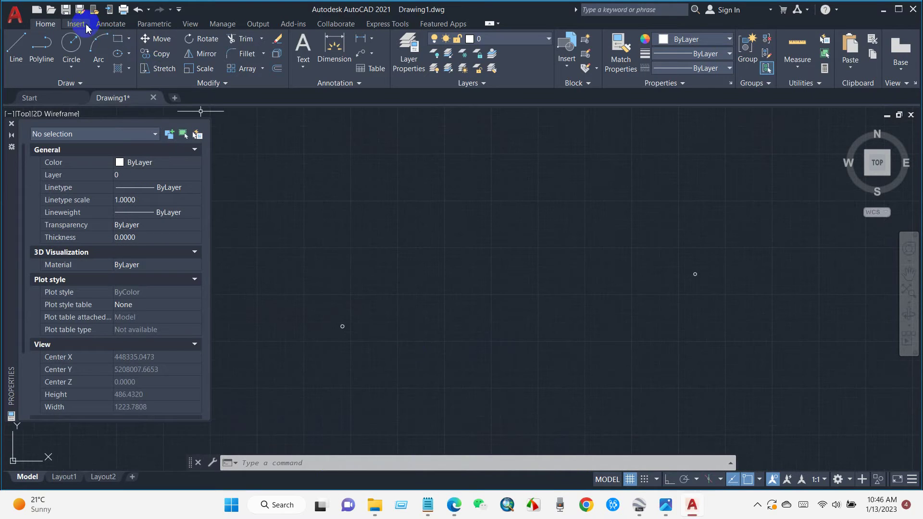
Attach the AOI image from the Desktop with a relative path, rotation angle 0, and on-screen insertion point and scale.
left_click(76, 24)
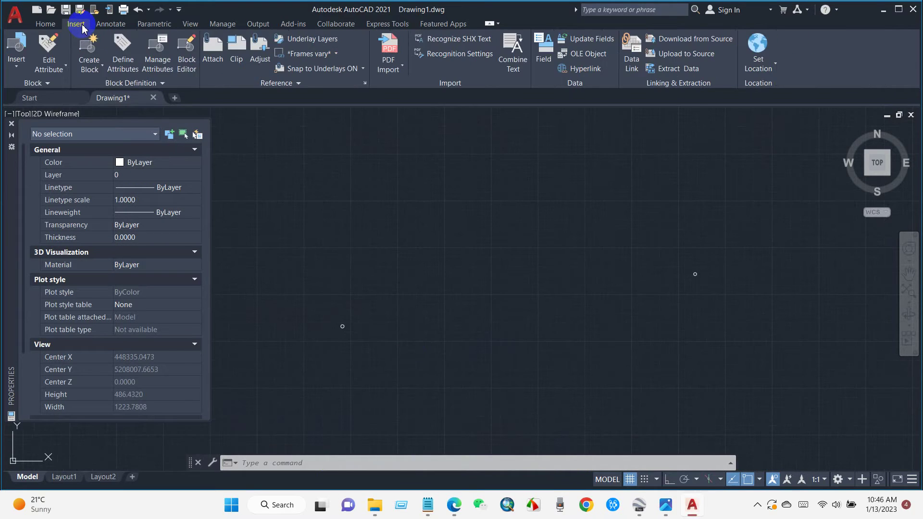
left_click(210, 56)
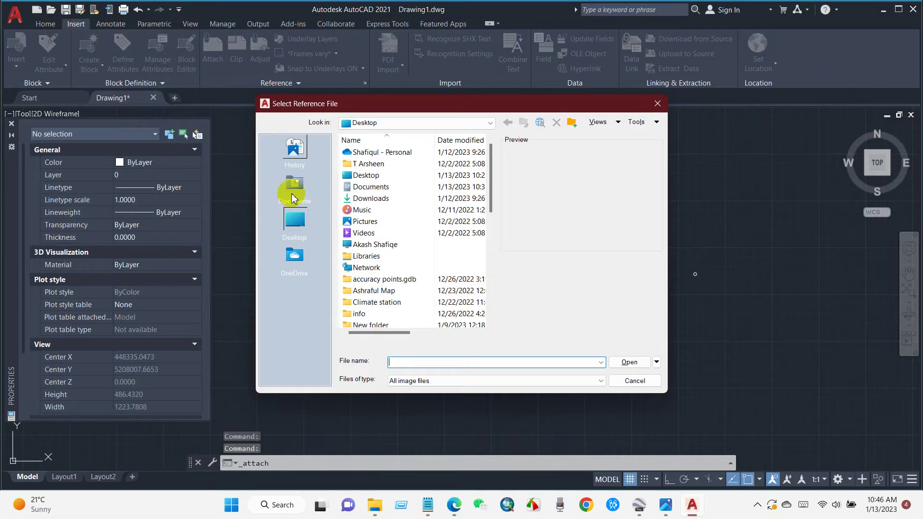
left_click(304, 225)
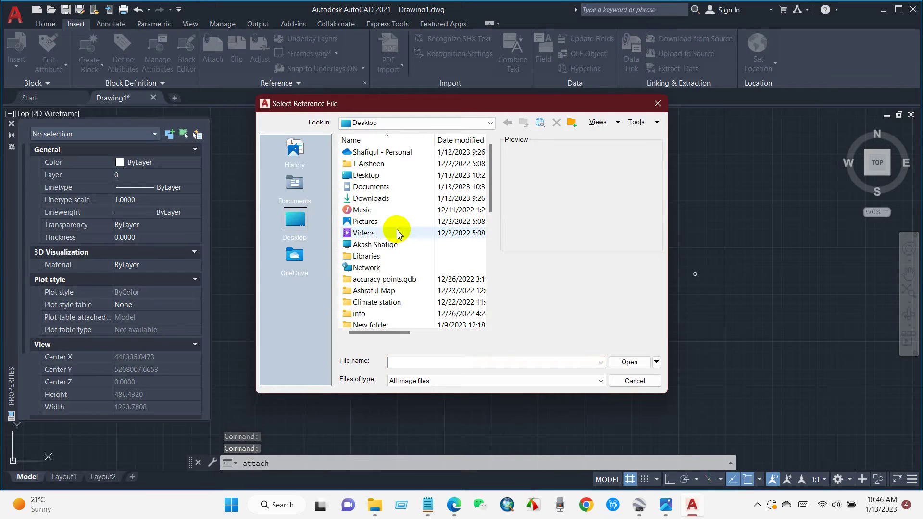
scroll(397, 234, "down", 3)
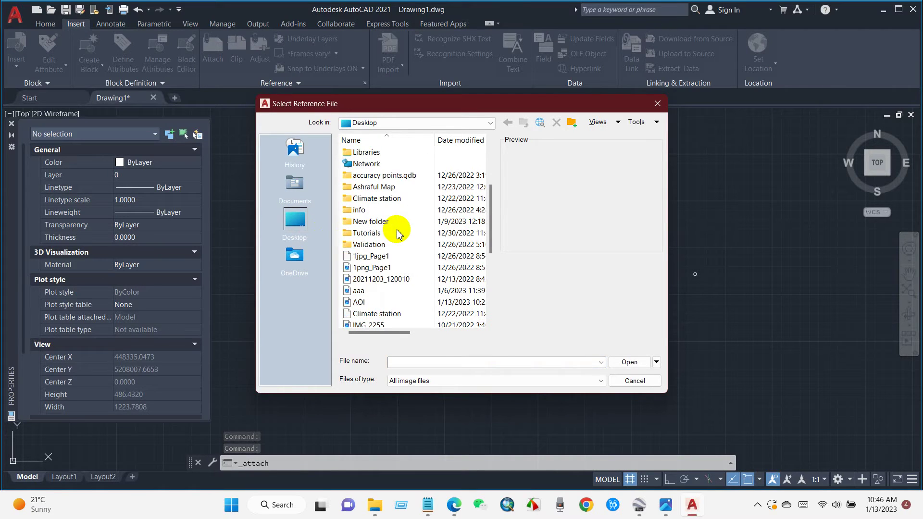
left_click(357, 303)
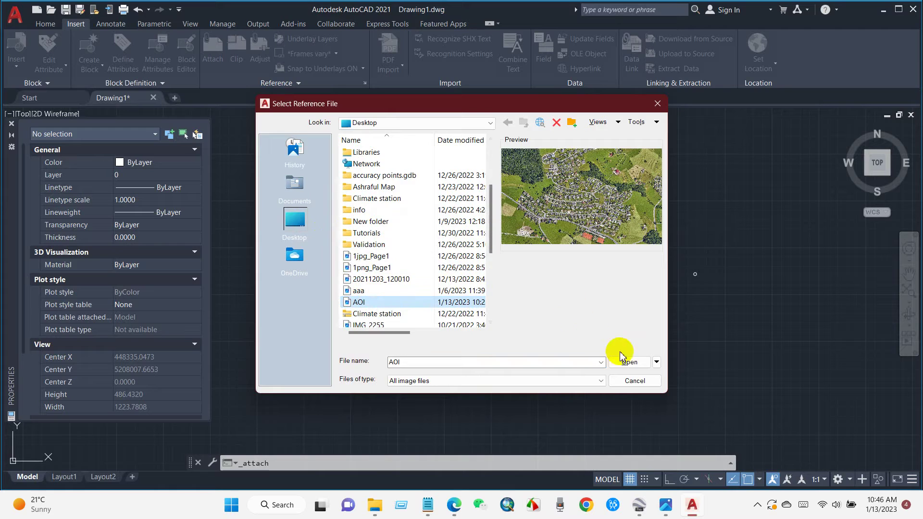
left_click(629, 363)
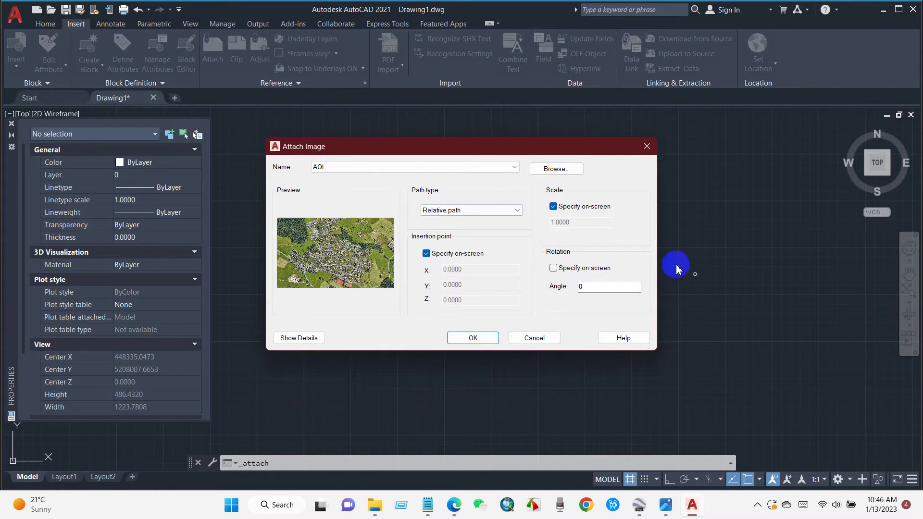
left_click(466, 340)
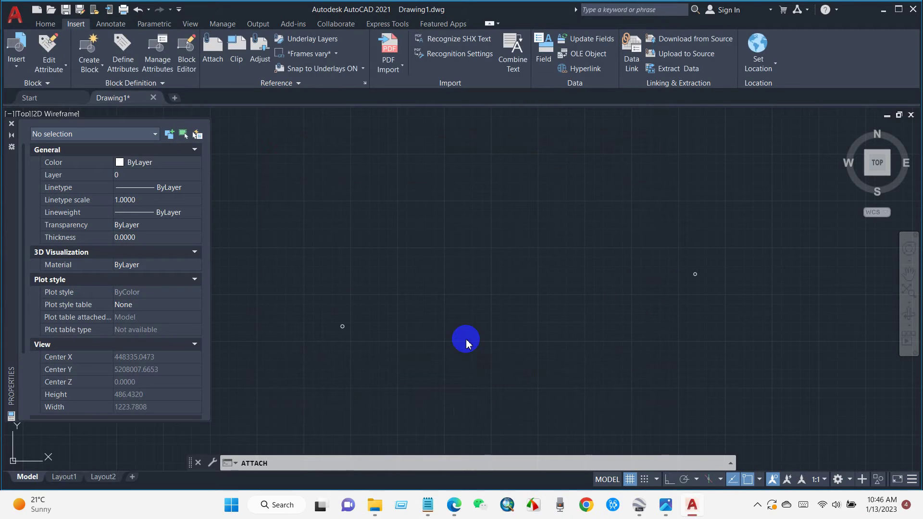
Place the AOI image below and between the two circles, scaling it freehand to less than the distance between them.
middle_click_drag(530, 435, 510, 420)
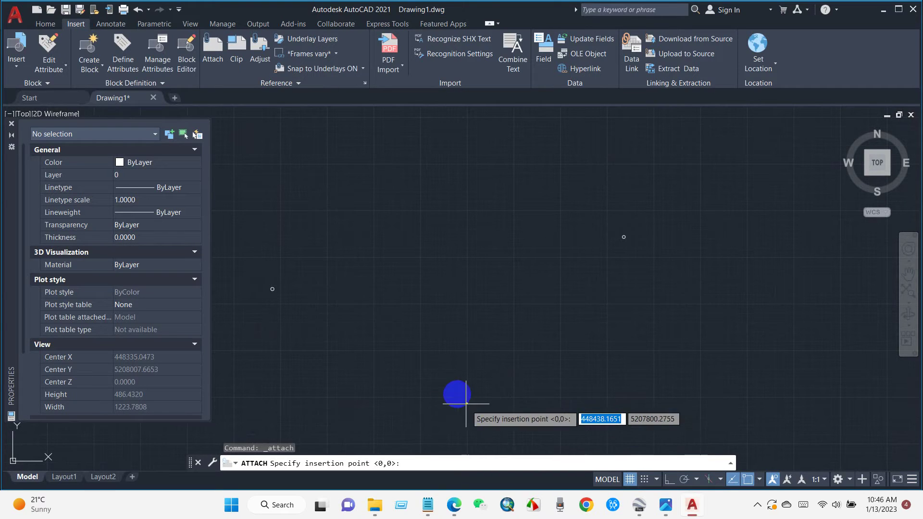
left_click(456, 391)
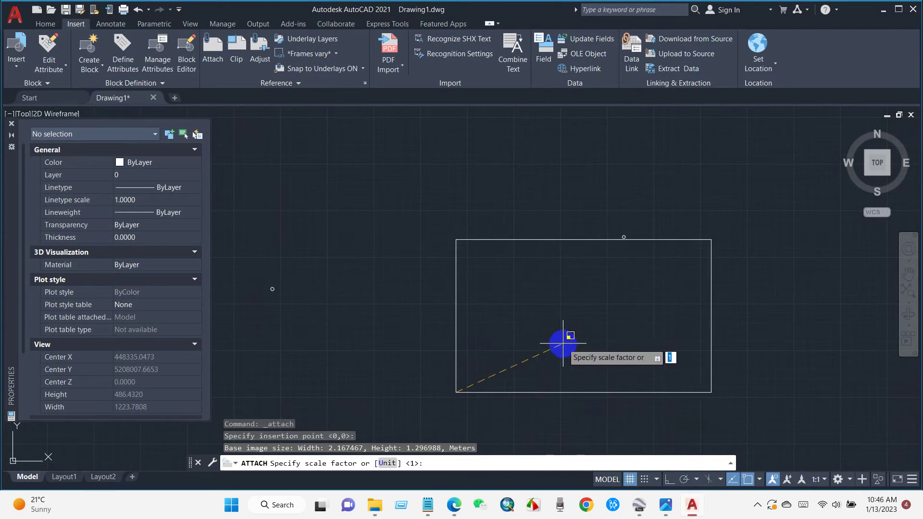
left_click(542, 377)
scroll(566, 359, "up", 5)
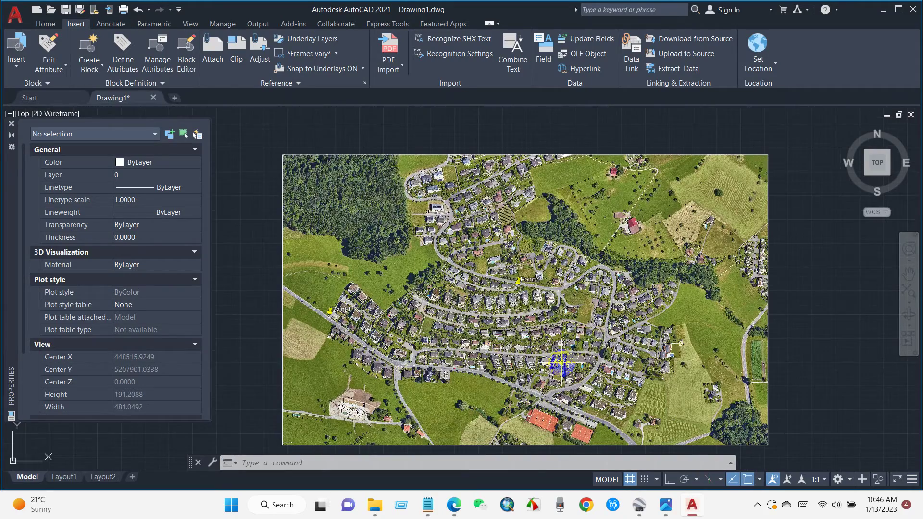
scroll(561, 364, "up", 2)
scroll(561, 364, "down", 6)
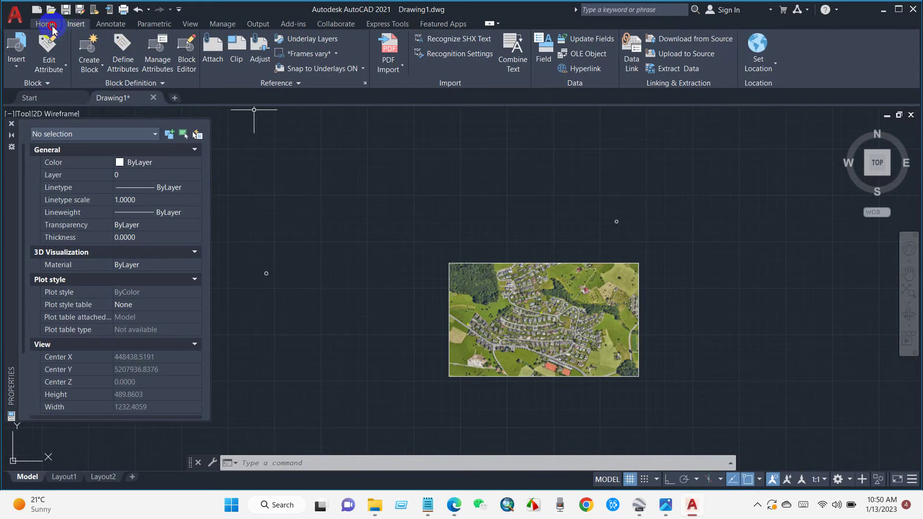
Start the Align command with the attached AOI image as the object to align.
left_click(47, 25)
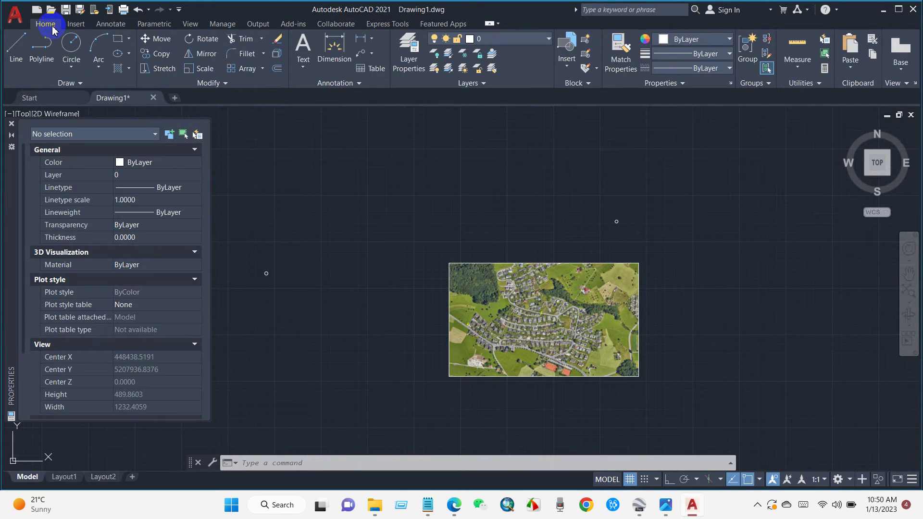
left_click(225, 83)
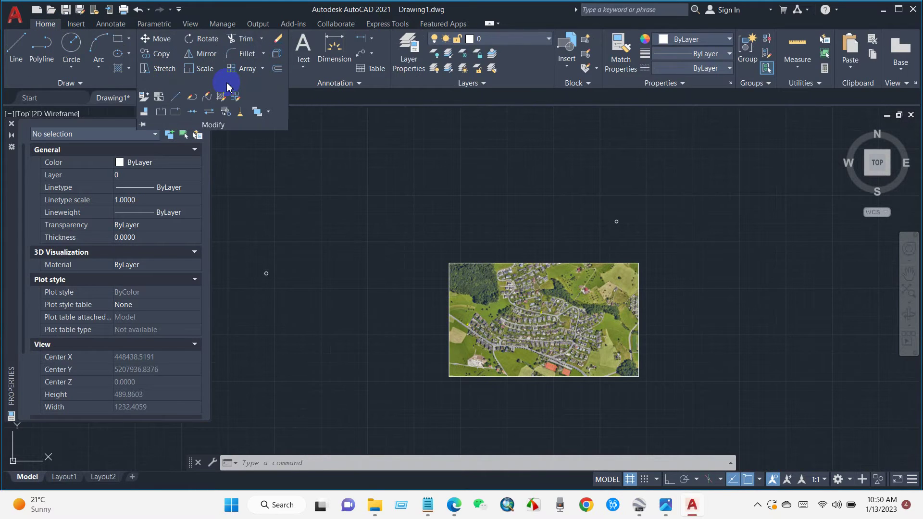
left_click(144, 114)
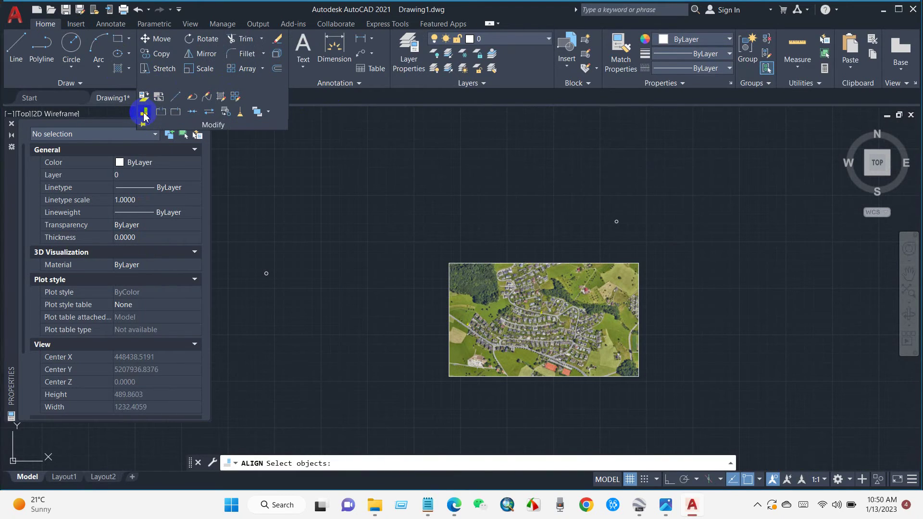
scroll(500, 288, "up", 4)
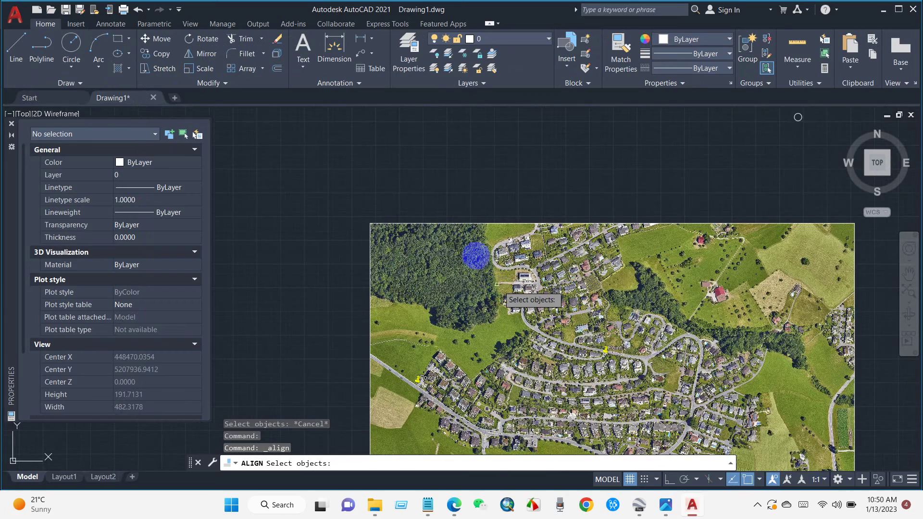
left_click(443, 224)
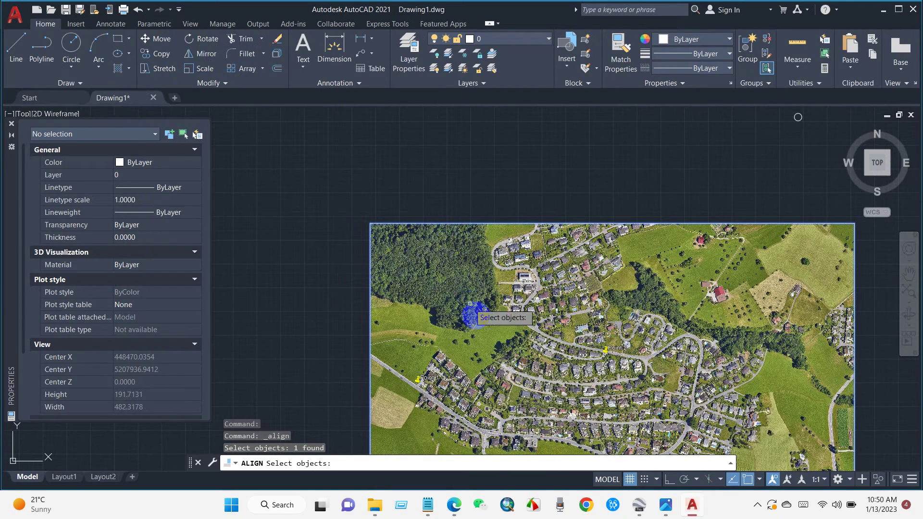
scroll(469, 312, "down", 3)
scroll(461, 370, "up", 3)
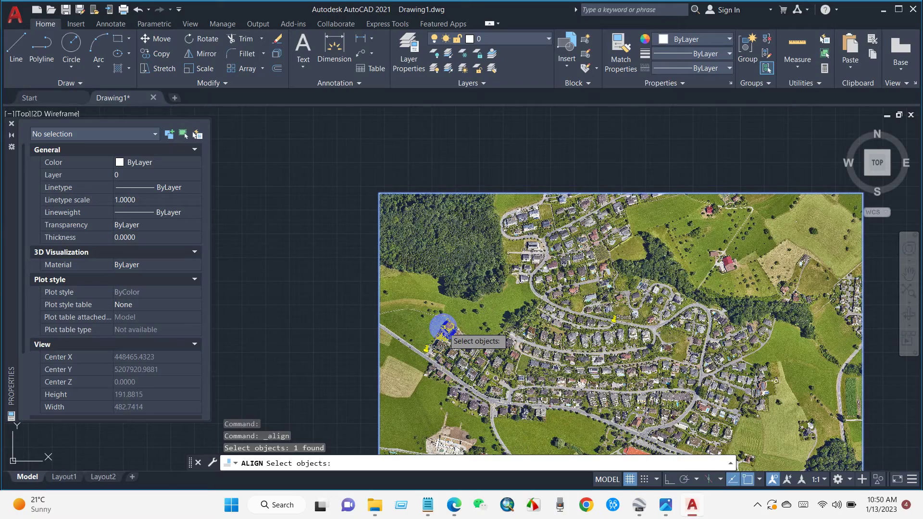
key("Return")
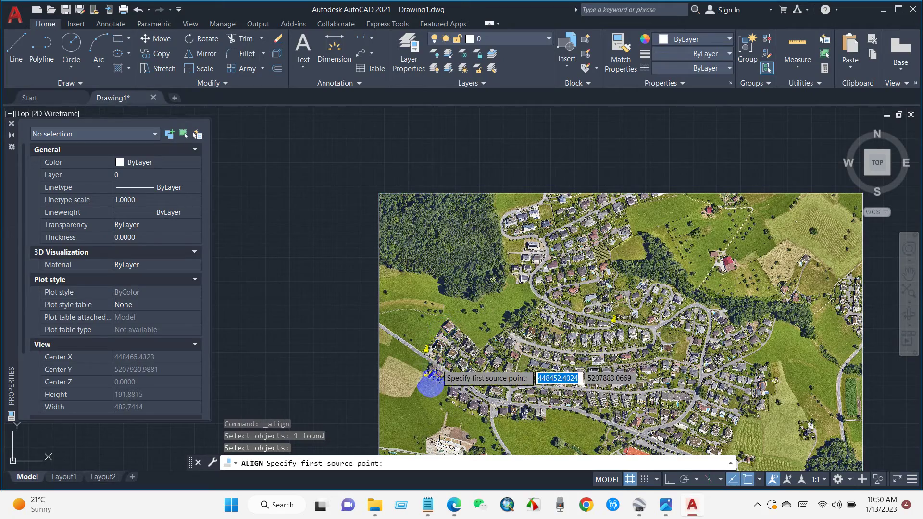
Set the first source point at the tip of the Point 1 pin on the image.
scroll(443, 327, "up", 6)
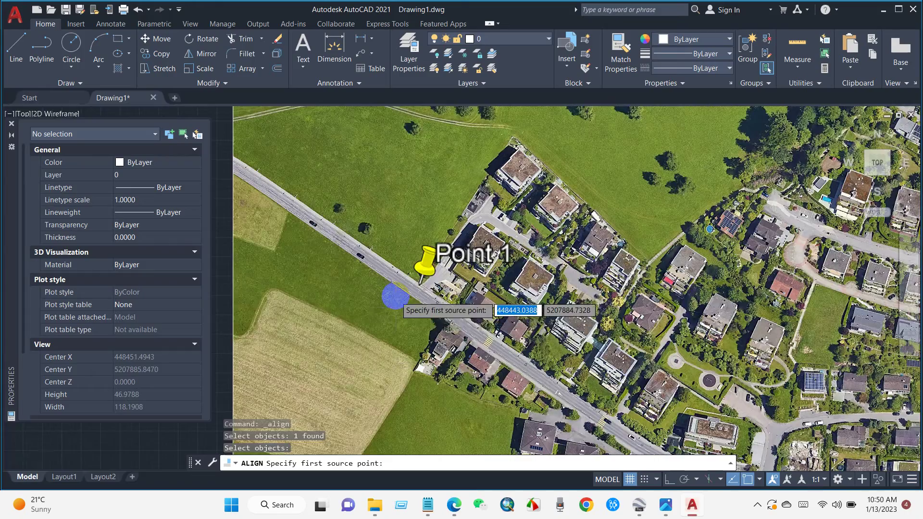
scroll(395, 295, "up", 5)
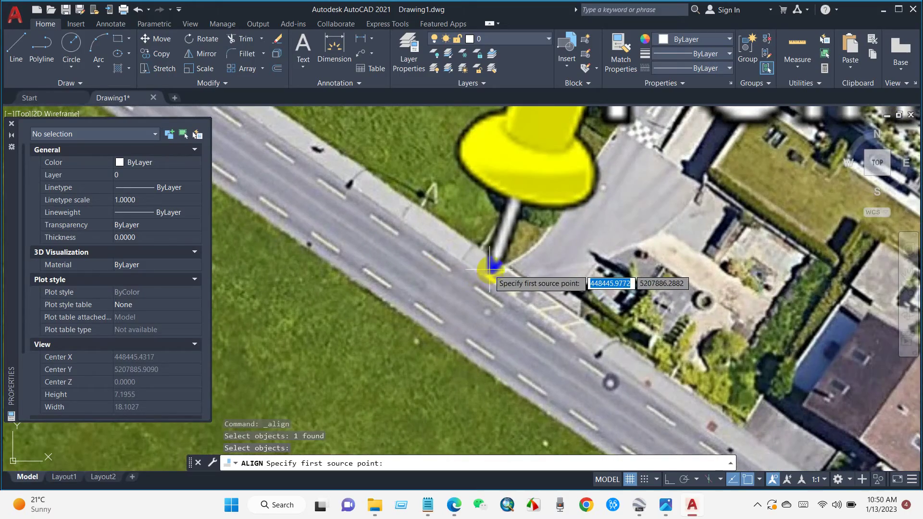
left_click(492, 268)
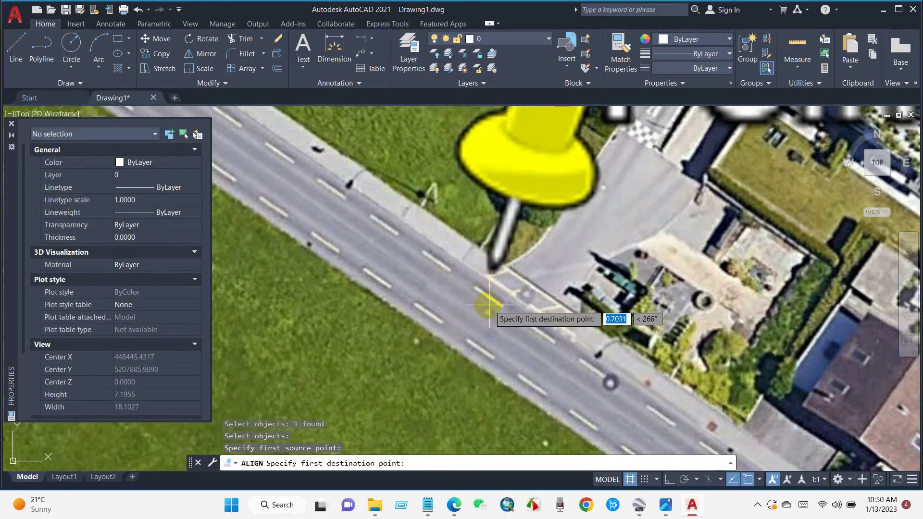
Set the first destination point at the centre of the Point 1 circle.
scroll(486, 308, "down", 5)
scroll(482, 303, "down", 10)
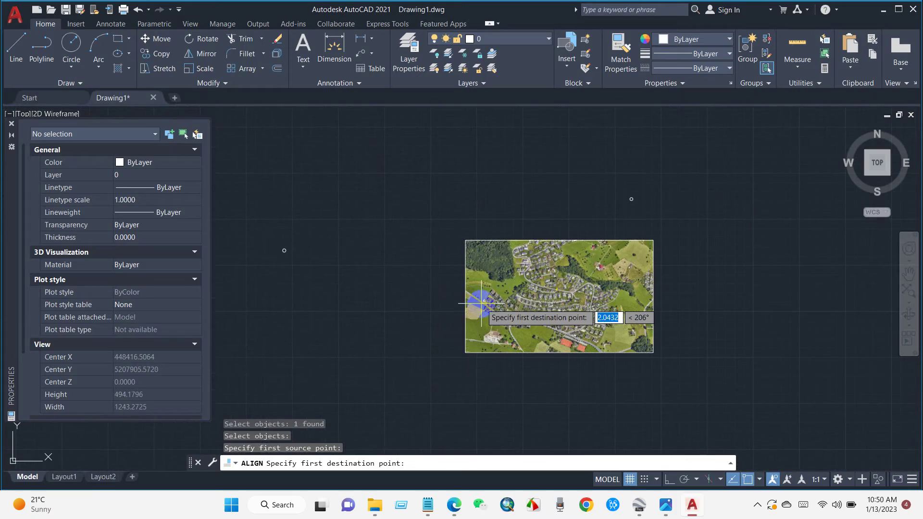
scroll(281, 258, "up", 8)
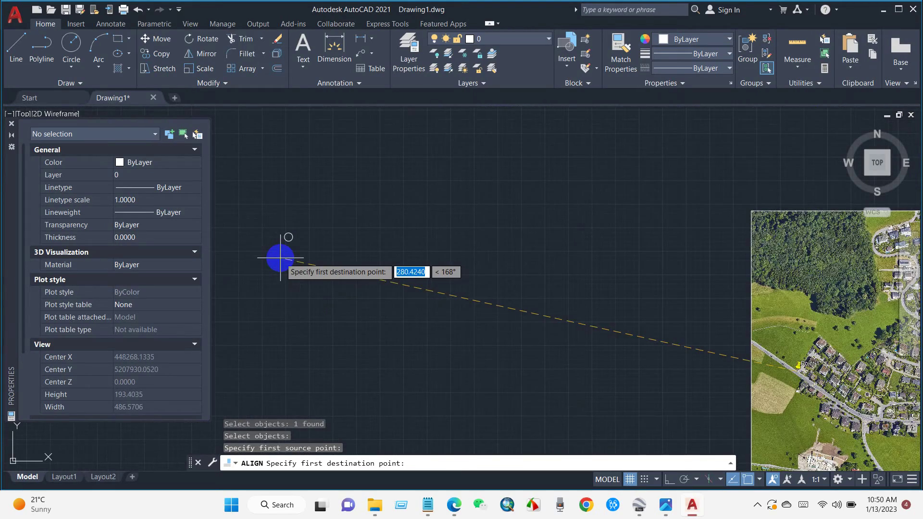
scroll(283, 239, "up", 4)
scroll(346, 196, "down", 2)
scroll(362, 190, "up", 2)
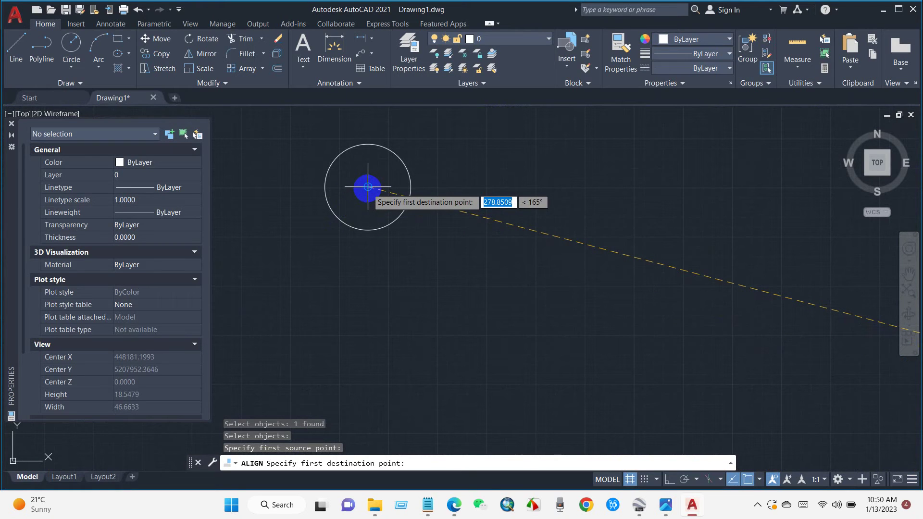
left_click(368, 186)
Set the second source point at the tip of the Point 2 pin on the image.
scroll(298, 267, "down", 4)
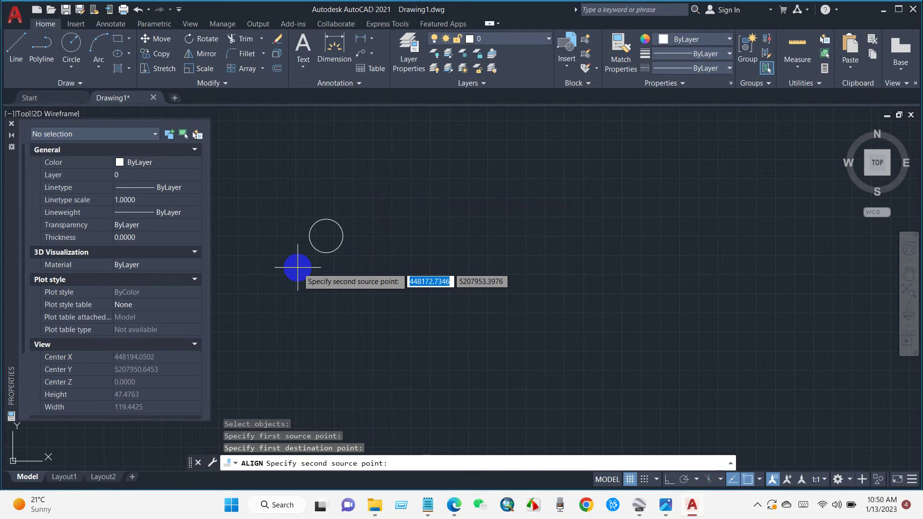
scroll(298, 267, "down", 7)
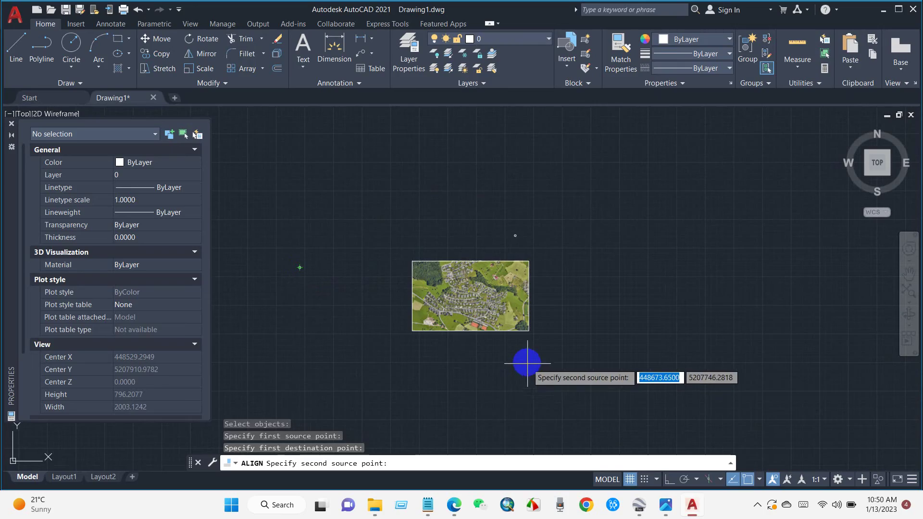
scroll(440, 253, "up", 20)
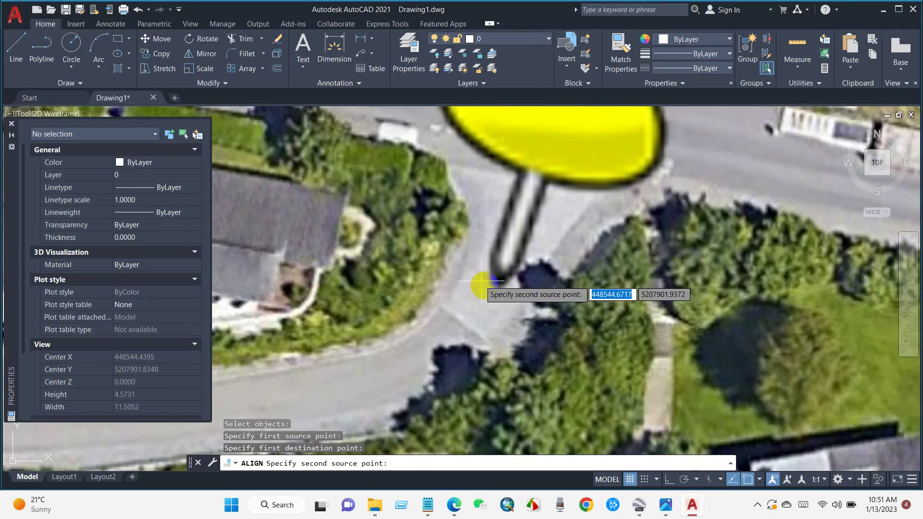
left_click(498, 284)
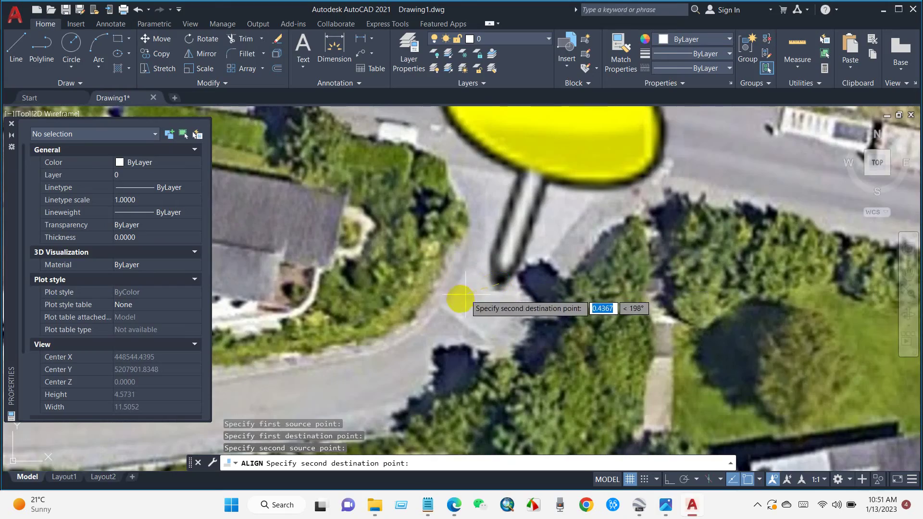
Set the second destination point at the centre of the Point 2 circle.
scroll(457, 297, "down", 18)
scroll(432, 302, "down", 2)
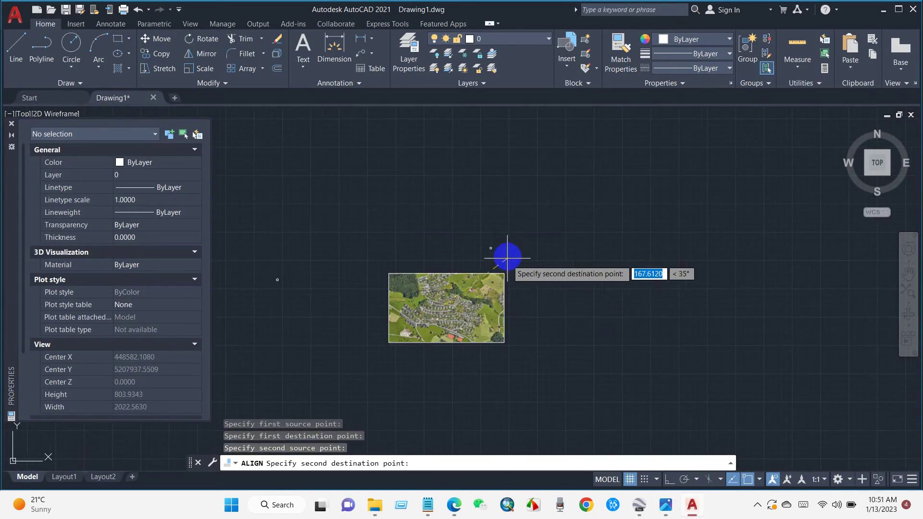
scroll(481, 258, "up", 10)
scroll(528, 166, "up", 8)
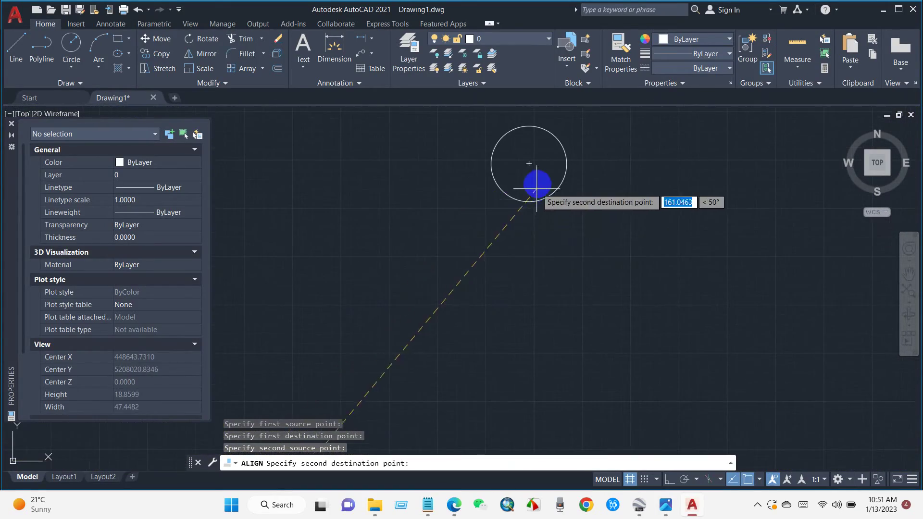
left_click(528, 163)
Finish the alignment without a third source point, answering Yes to scaling the image based on the alignment points.
scroll(518, 266, "down", 8)
scroll(409, 337, "up", 2)
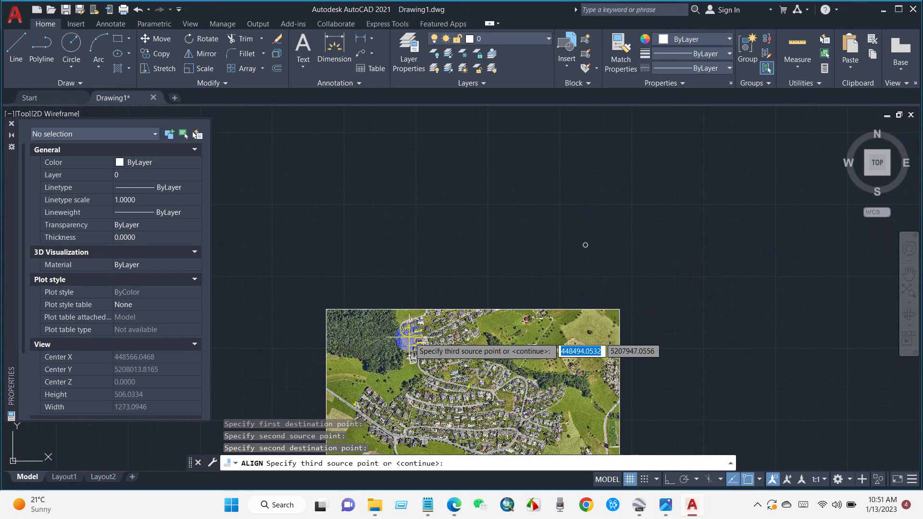
right_click(426, 300)
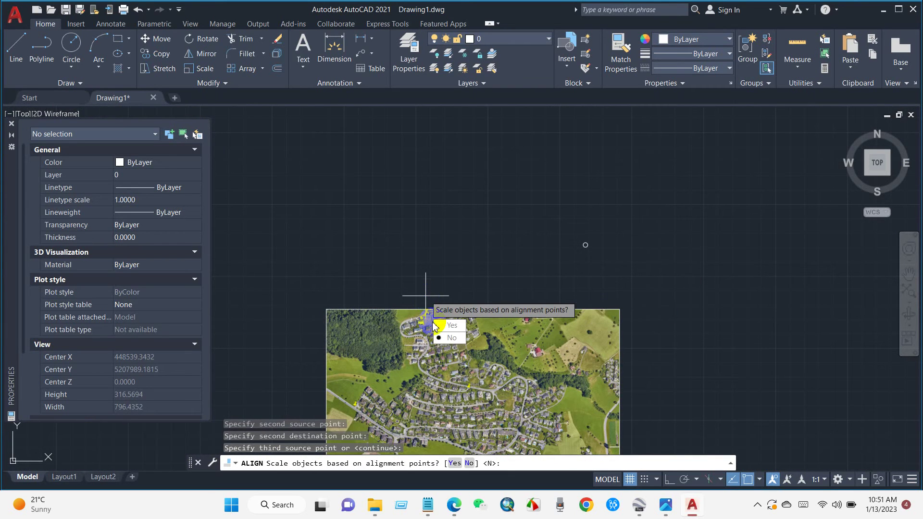
left_click(511, 464)
type("y")
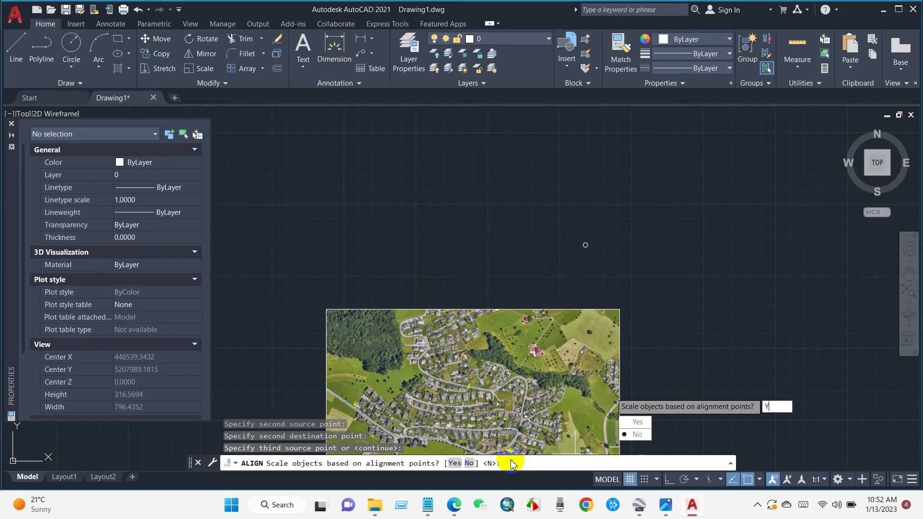
key("Return")
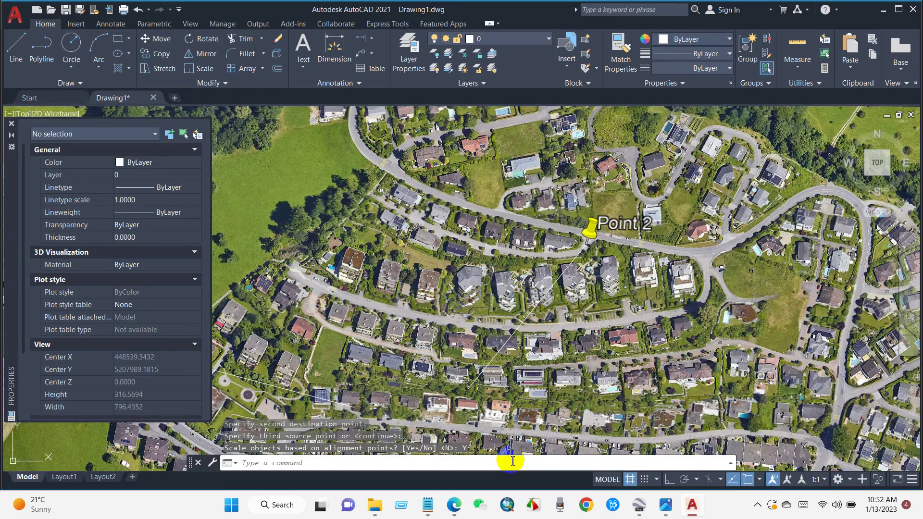
Examine the aligned image as a whole and around its Point 1 and Point 2 pins.
scroll(515, 311, "down", 8)
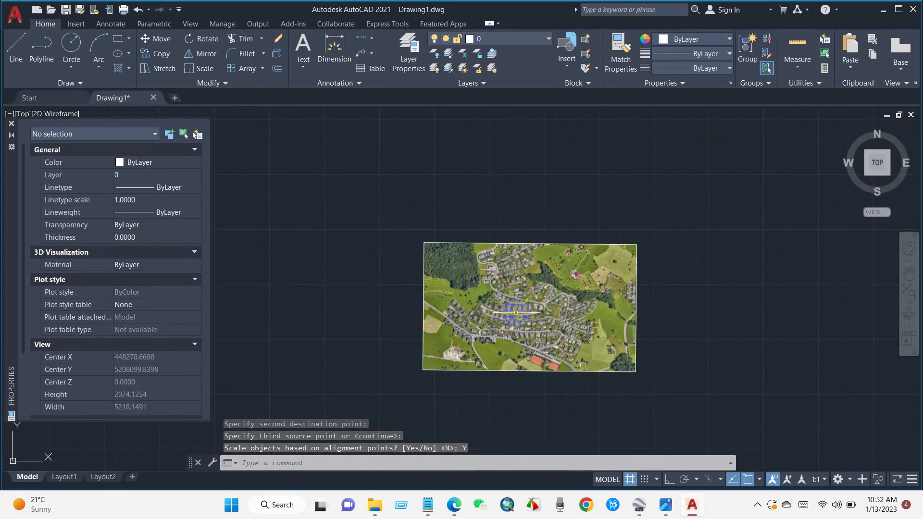
scroll(515, 313, "up", 2)
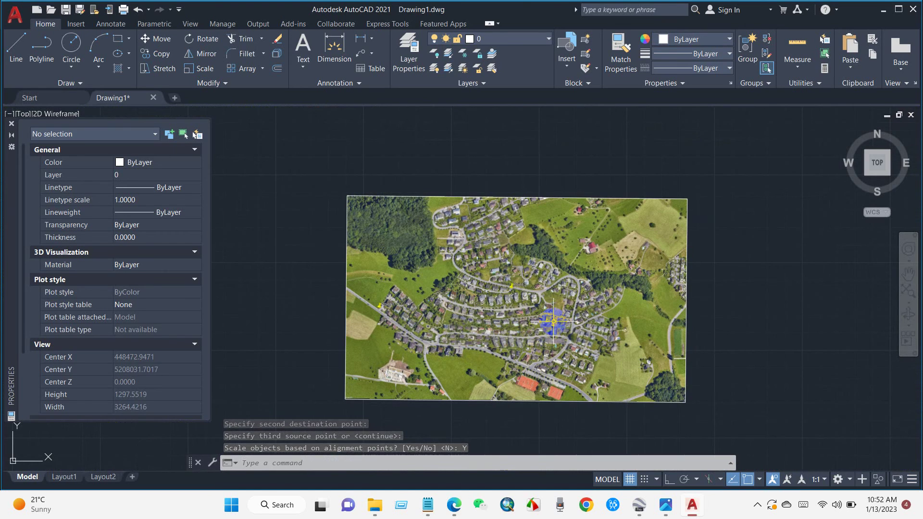
scroll(553, 321, "up", 2)
scroll(553, 320, "down", 2)
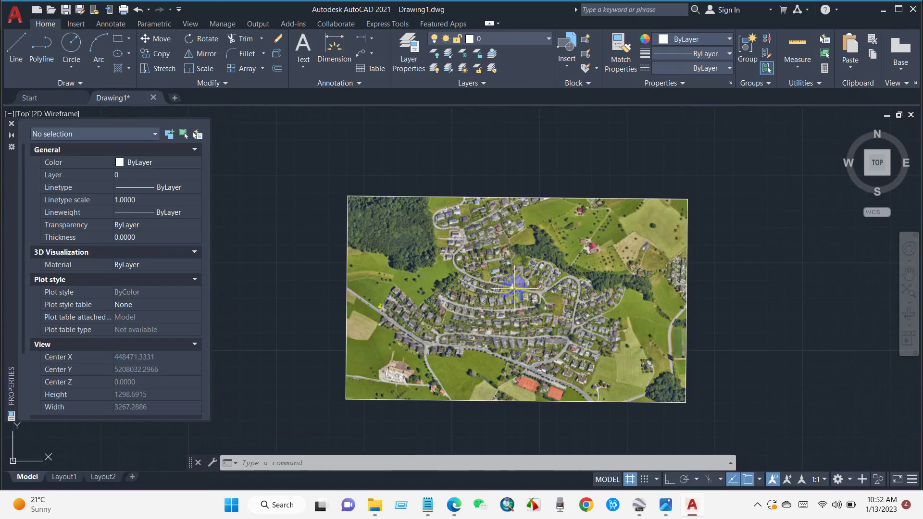
scroll(509, 287, "down", 2)
scroll(539, 343, "up", 2)
scroll(480, 298, "up", 1)
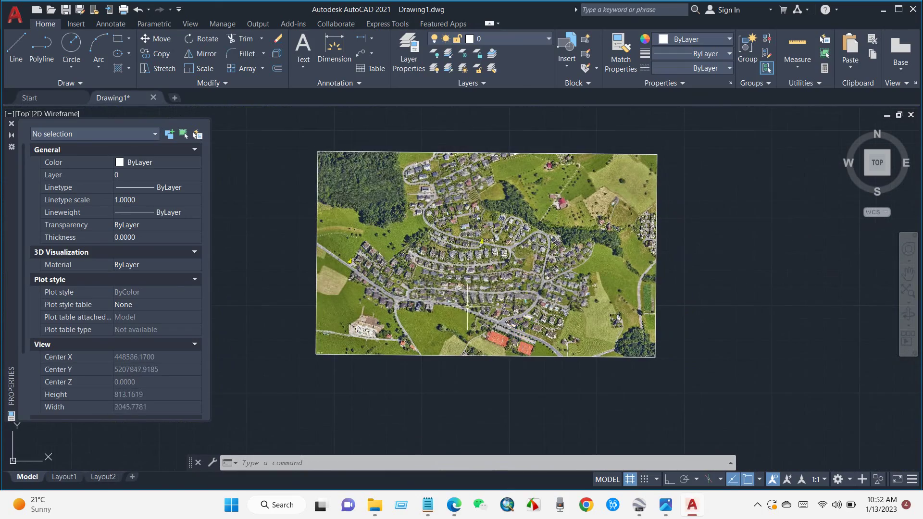
scroll(349, 253, "up", 1)
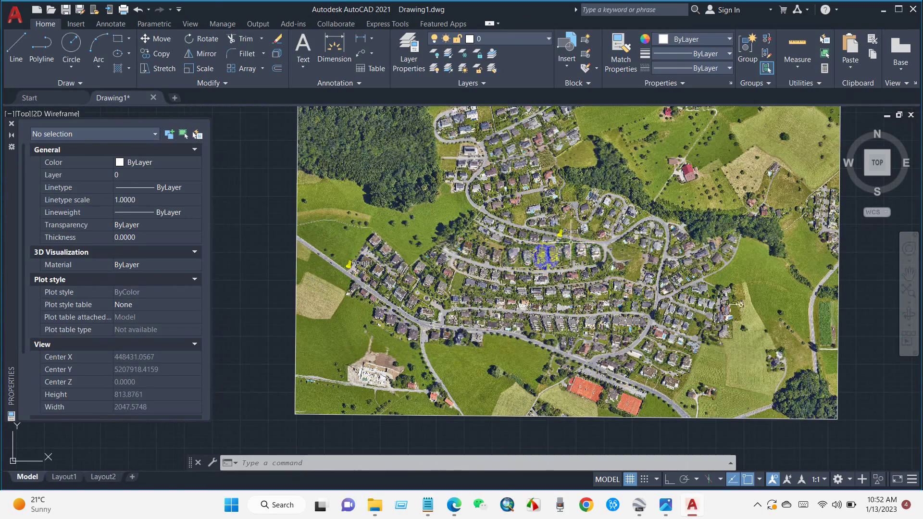
scroll(534, 256, "up", 4)
scroll(531, 258, "up", 3)
scroll(516, 259, "down", 10)
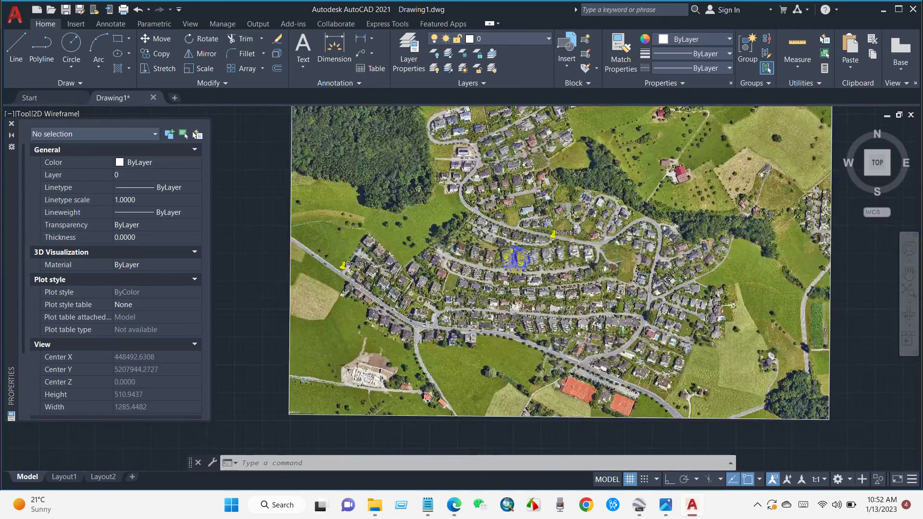
scroll(515, 260, "up", 2)
scroll(363, 220, "down", 2)
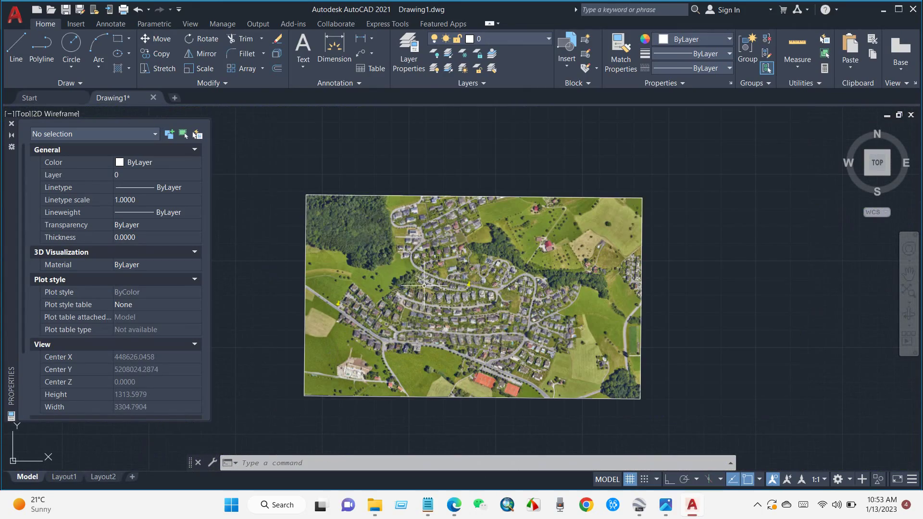
Select the aligned AOI raster image.
left_click(349, 199)
scroll(486, 258, "up", 2)
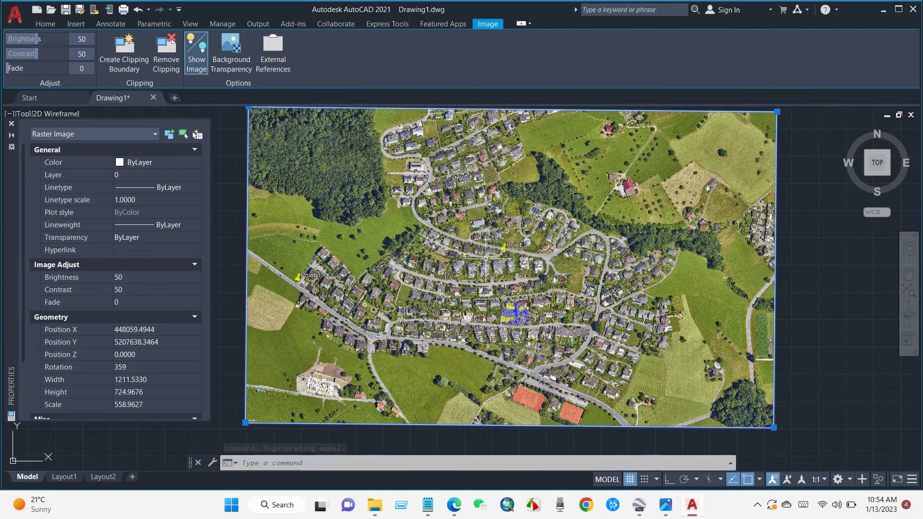